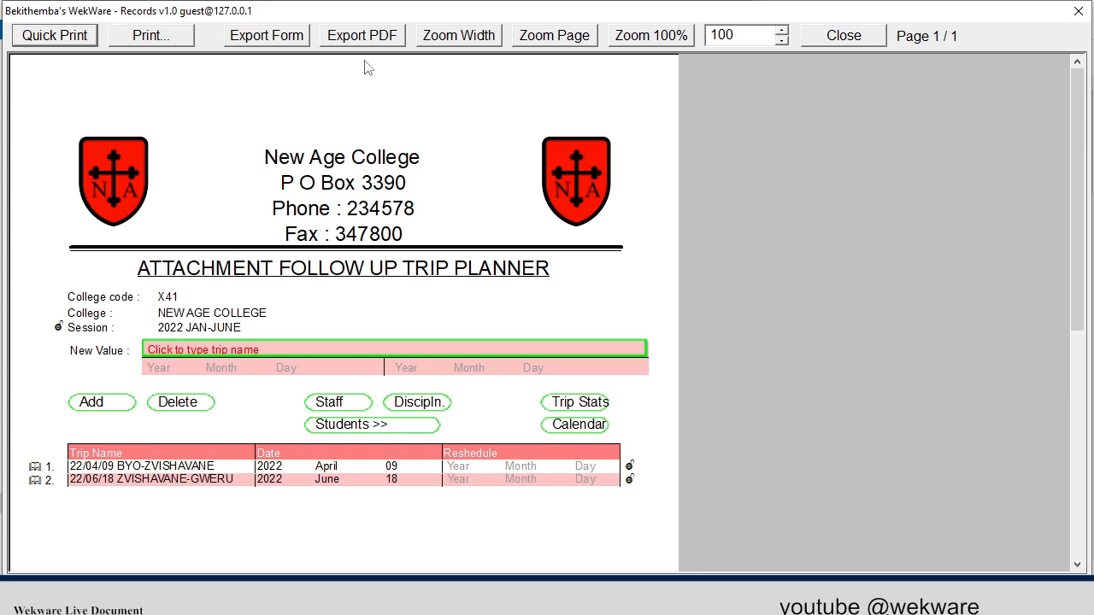
- Enter 22/05/31 BYO-ZISHAVANE as the name of a new trip in the attachment follow up trip planner
left_click(471, 37)
scroll(516, 80, "down", 3)
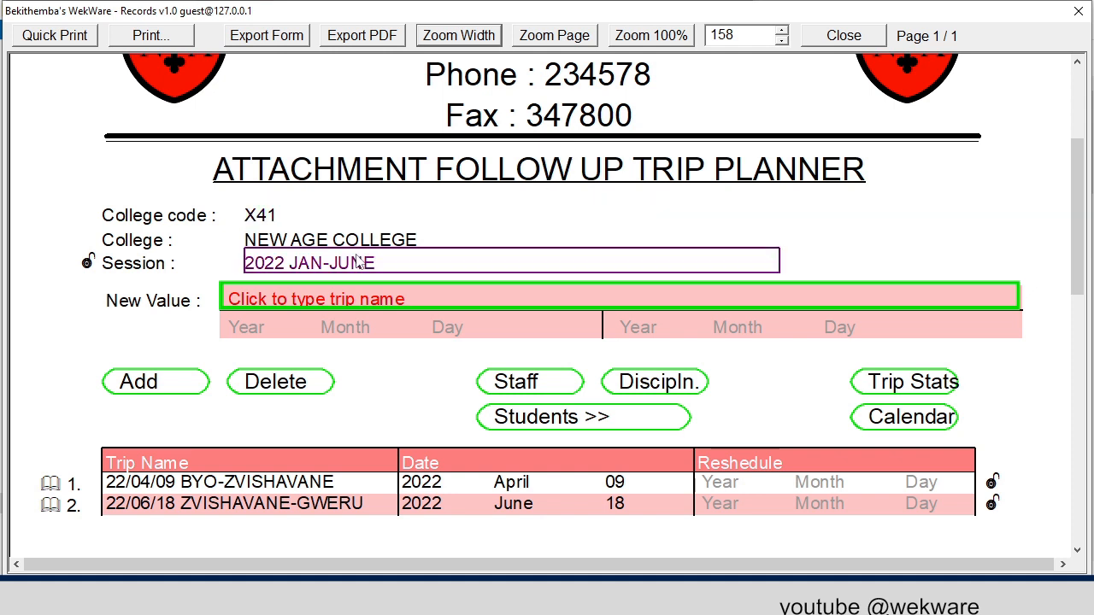
left_click(269, 300)
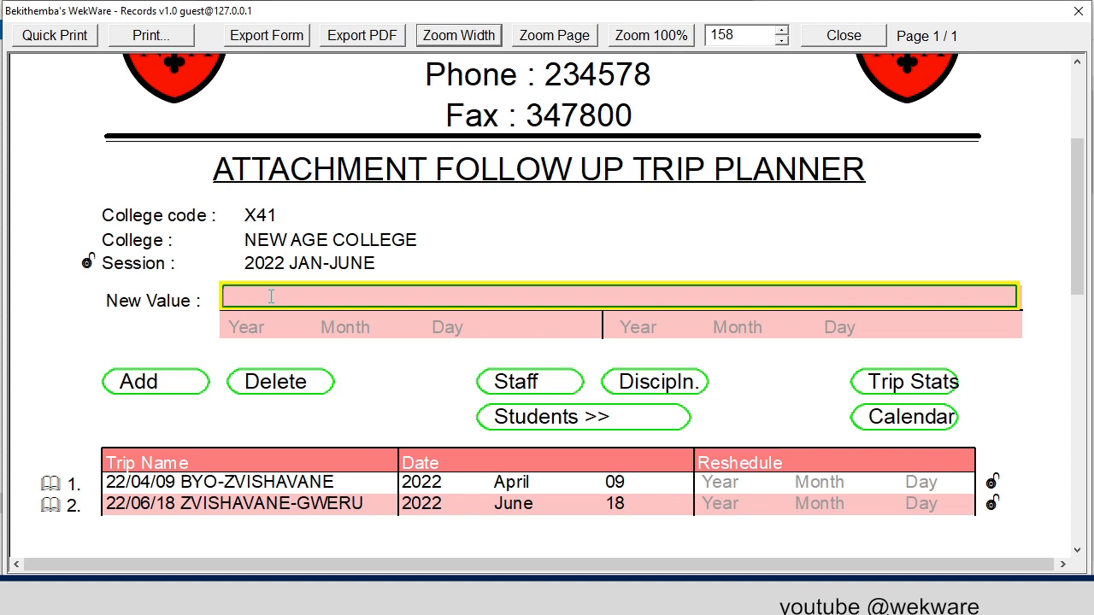
type("22/05")
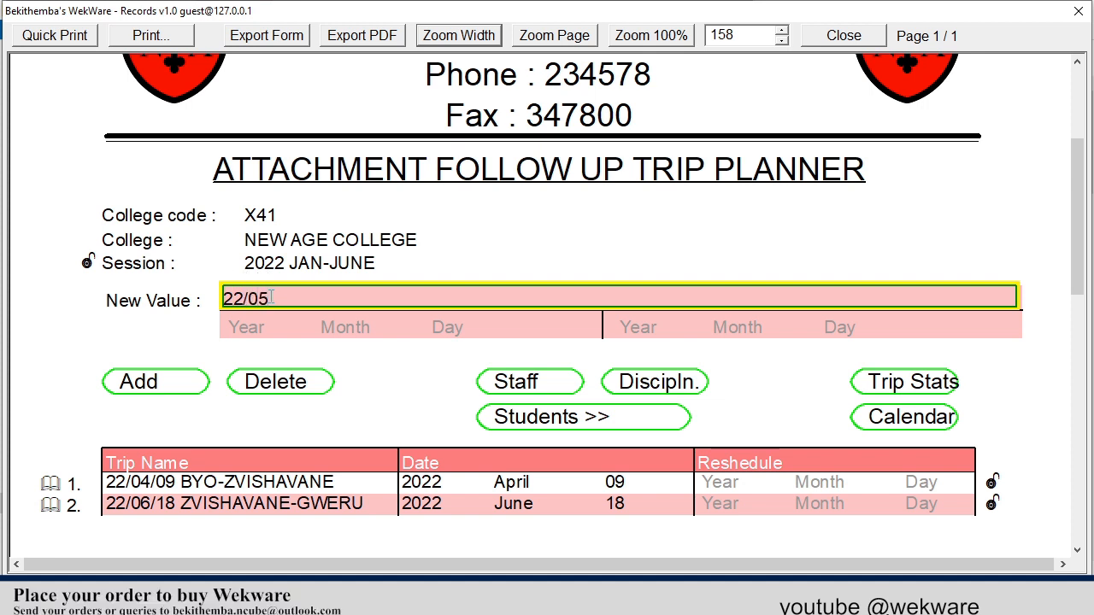
type("/31 BYO-")
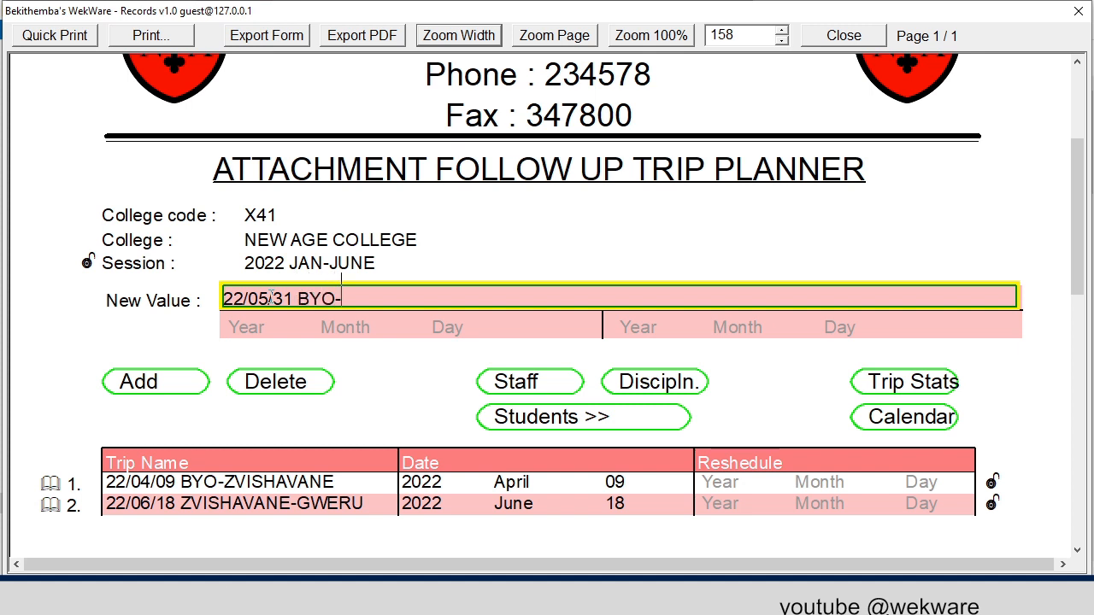
type("ZISHAVANE")
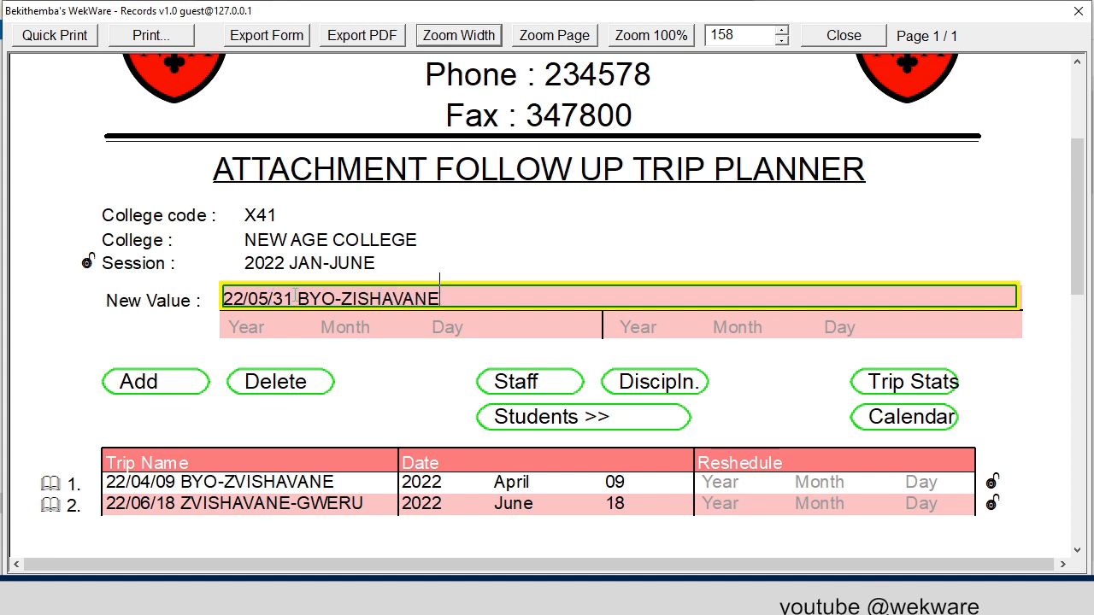
- Set the new trip's date to 2022 May 31 and add the trip to the planner
left_click(261, 327)
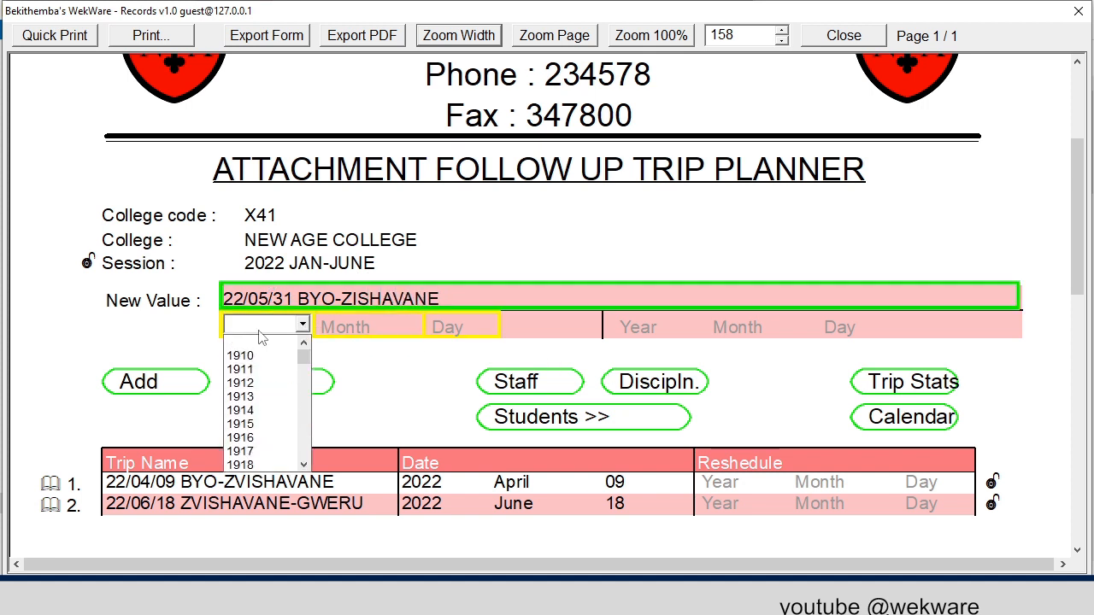
type("2022")
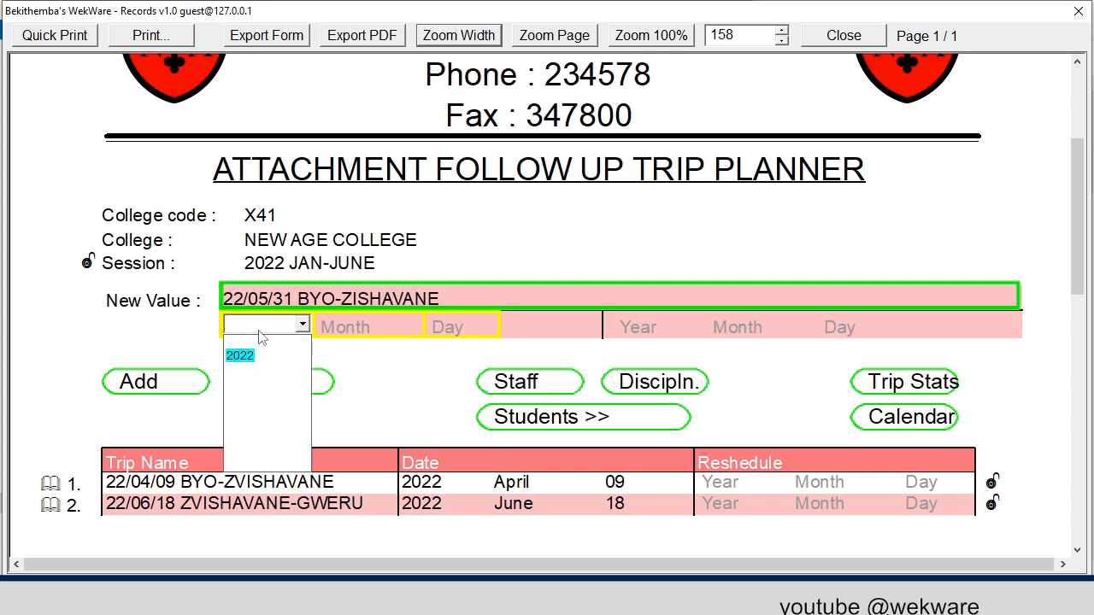
left_click(243, 354)
left_click(375, 327)
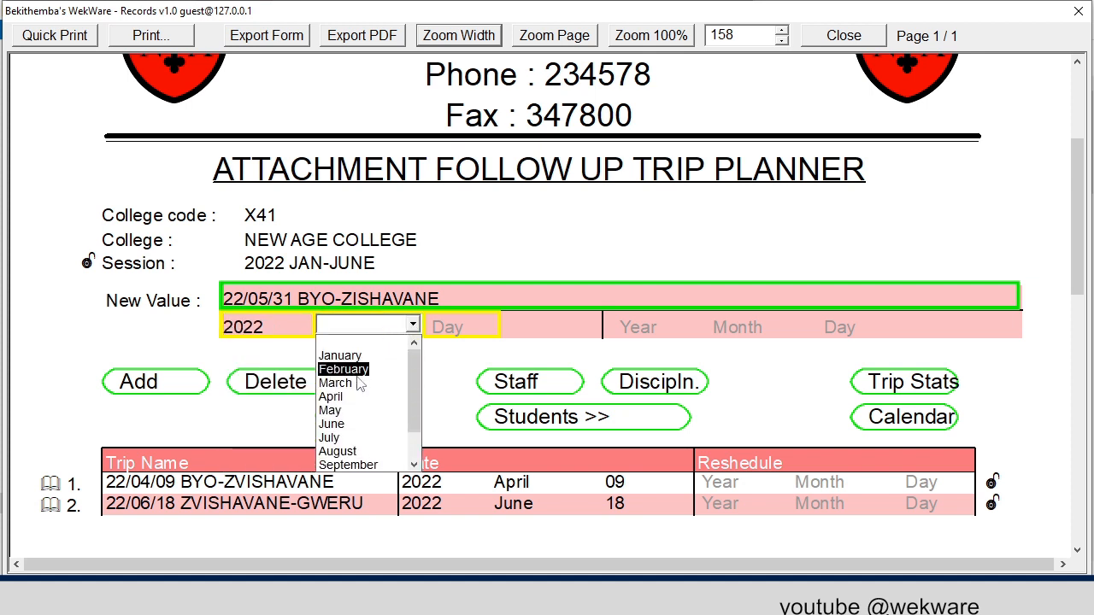
left_click(346, 411)
left_click(477, 328)
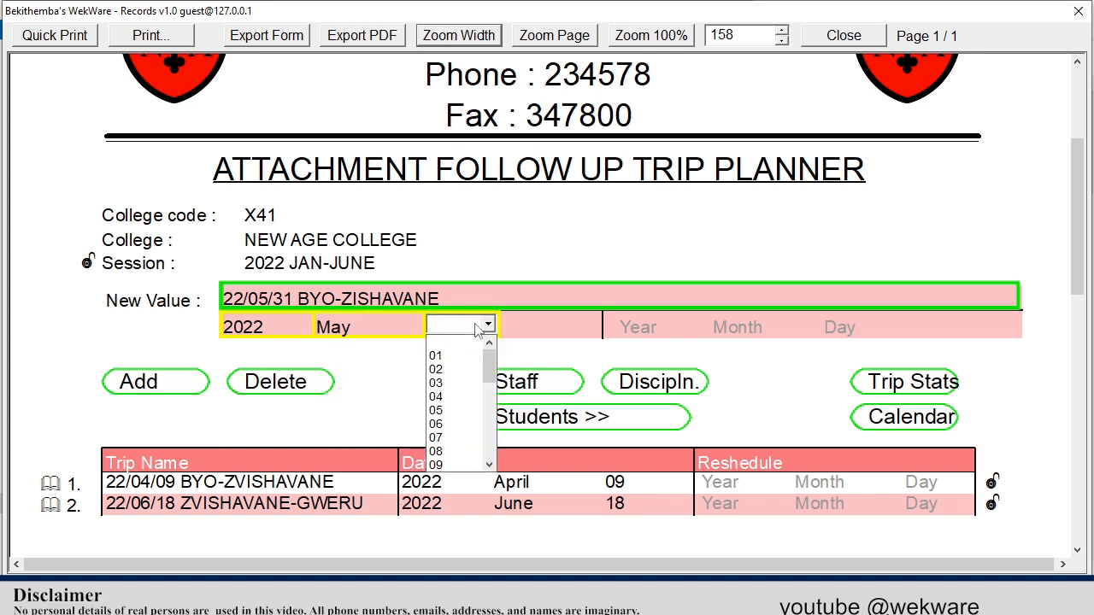
type("31")
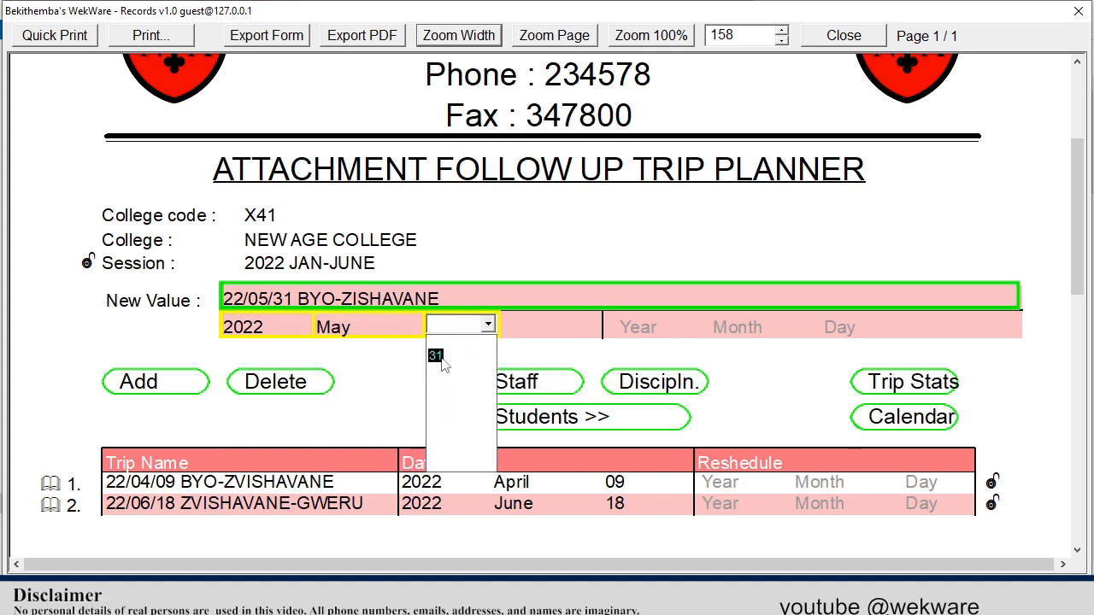
left_click(436, 355)
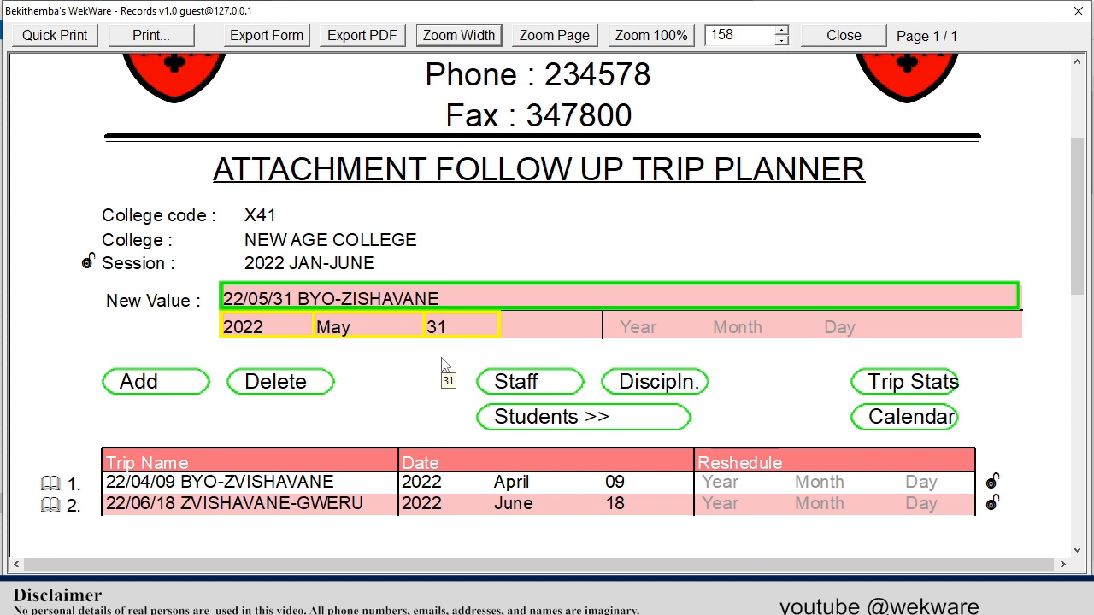
left_click(162, 383)
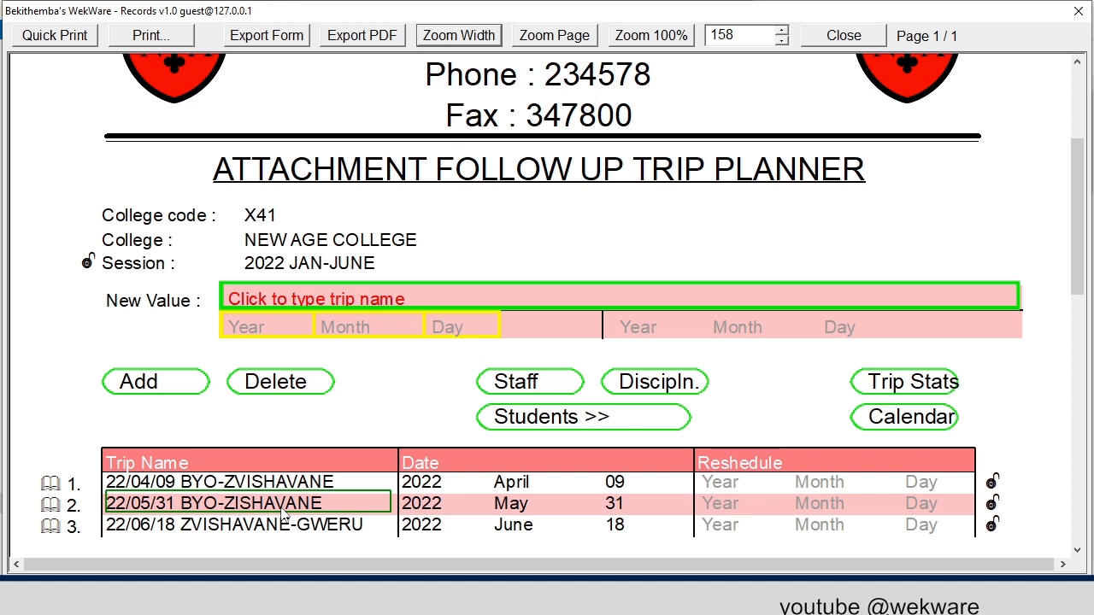
- Open the staff list of the 22/05/31 BYO-ZISHAVANE trip and add the first staff member, looked up by first name, as team leader
left_click(307, 511)
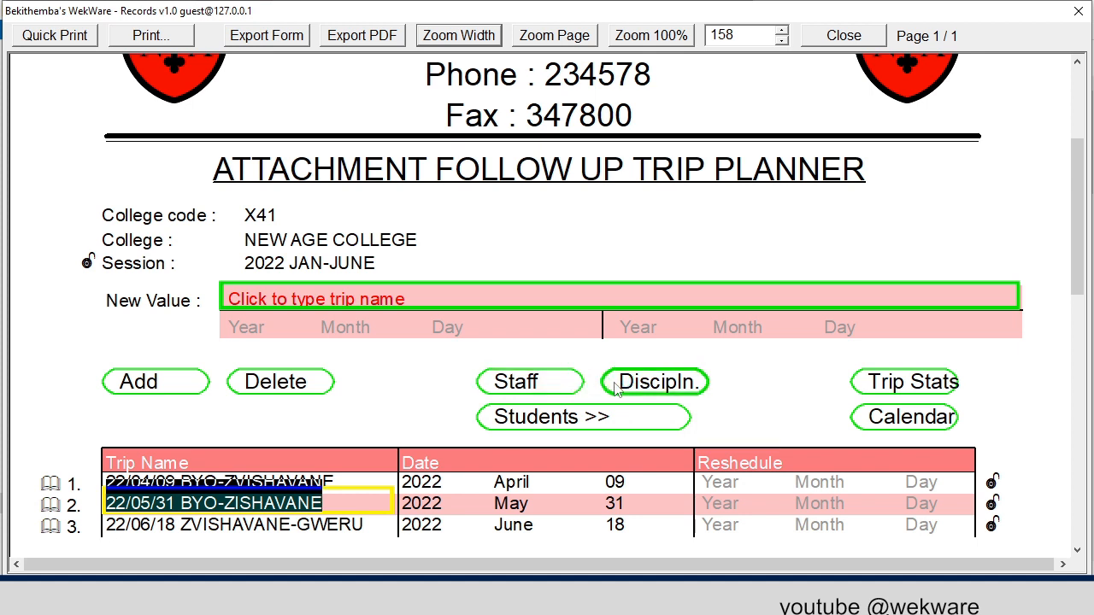
left_click(538, 390)
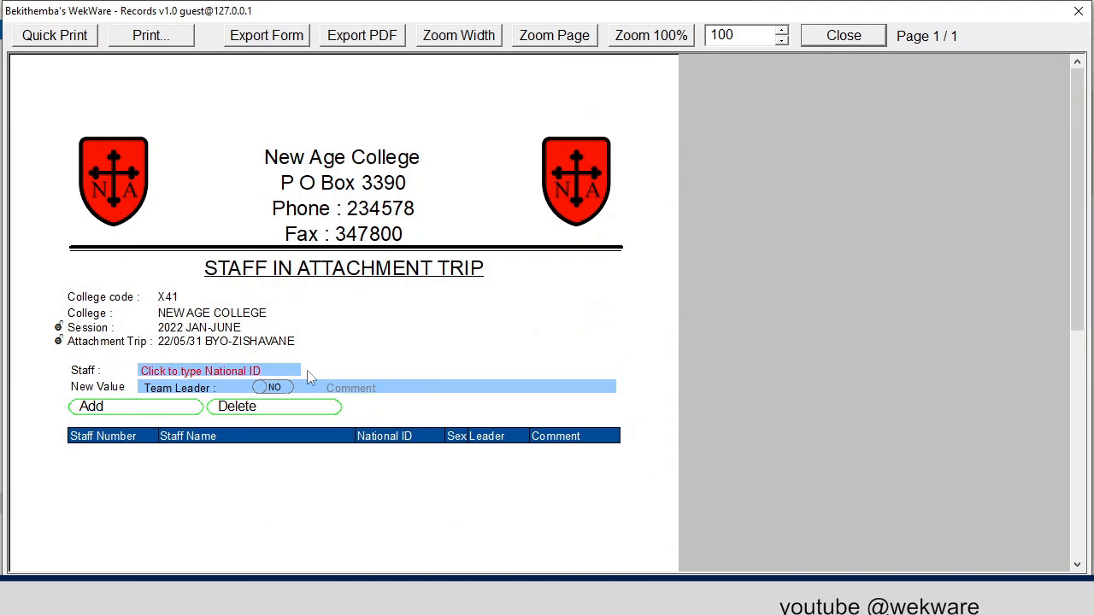
left_click(193, 370)
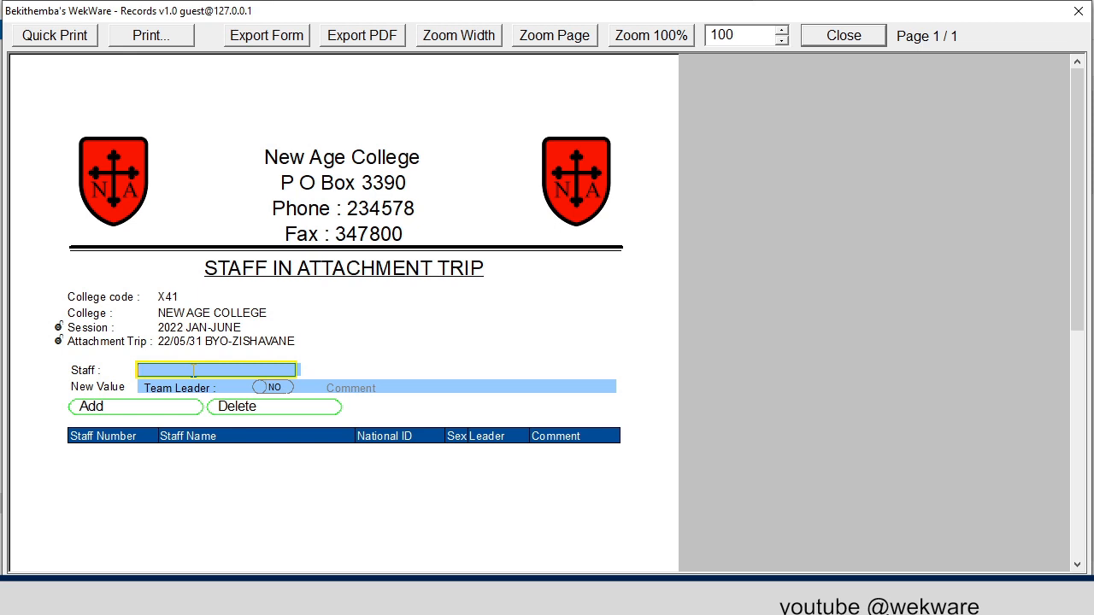
type("LARRY")
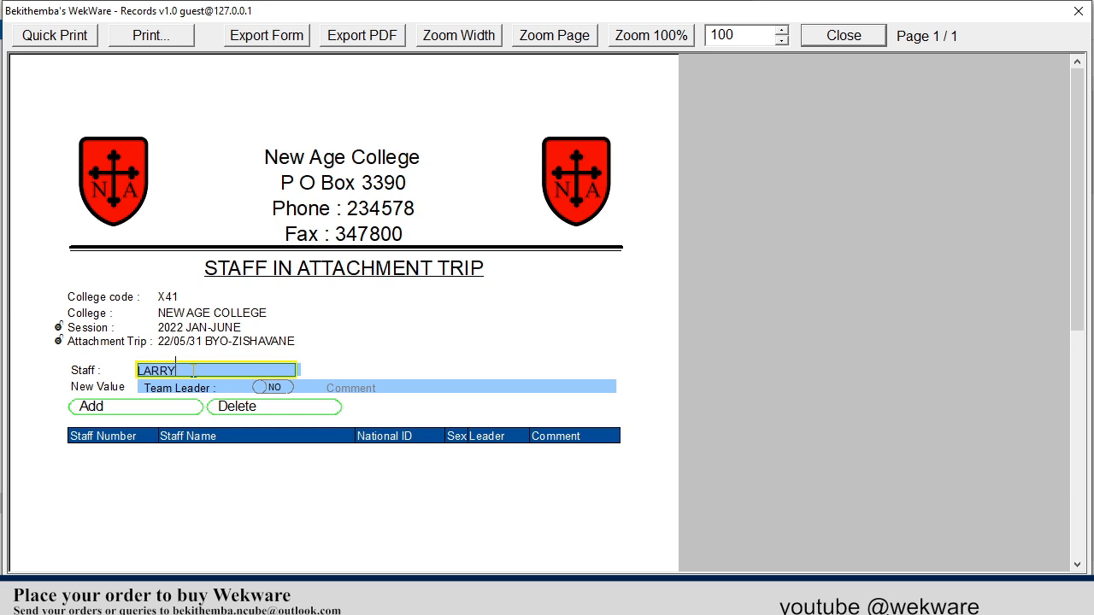
key("Down")
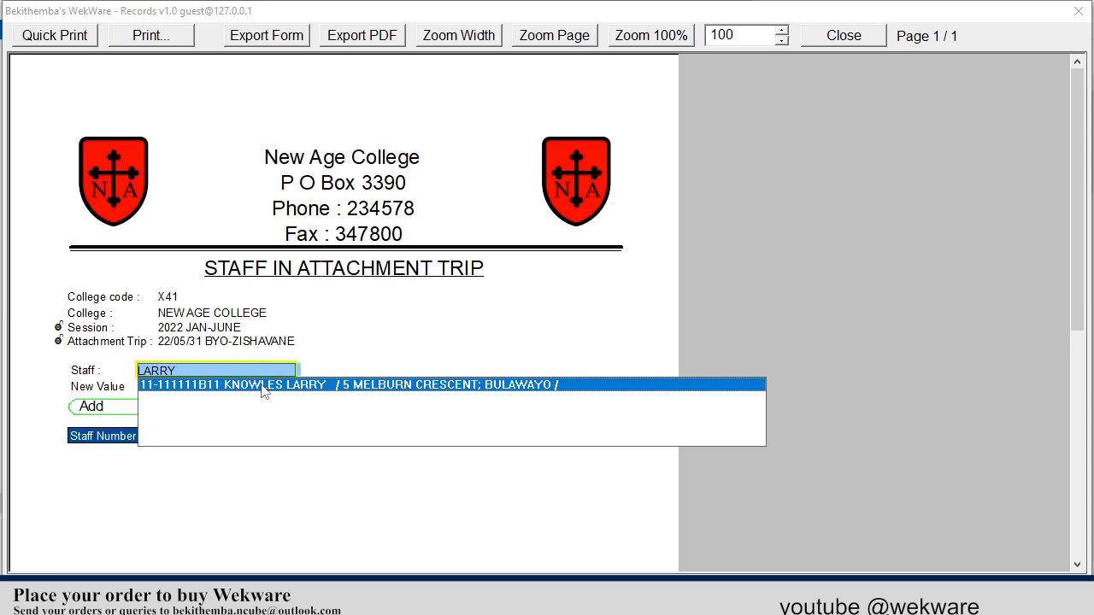
left_click(262, 385)
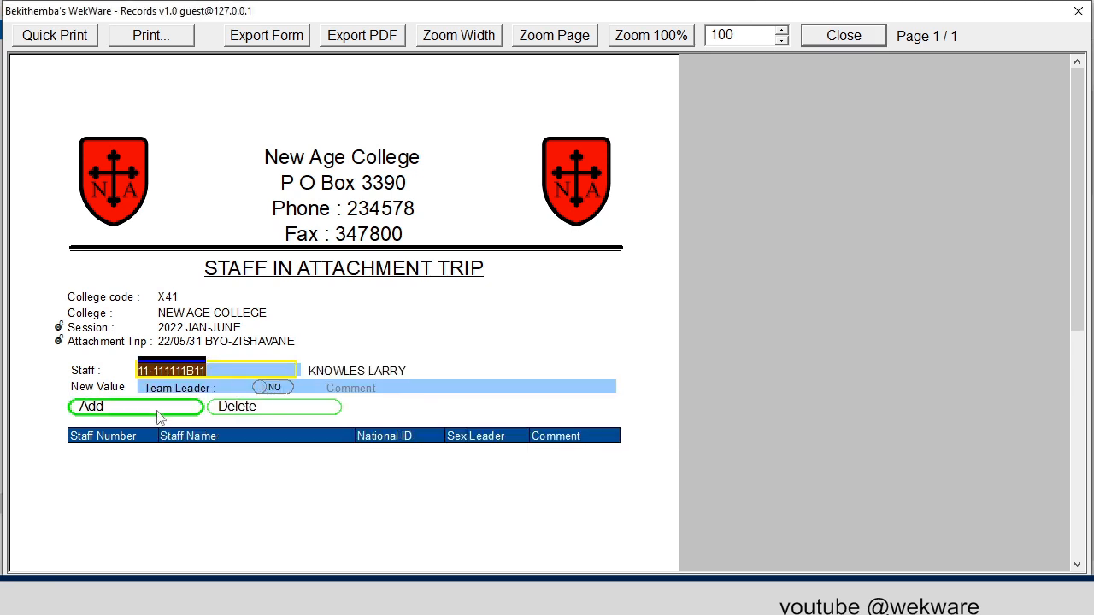
left_click(259, 389)
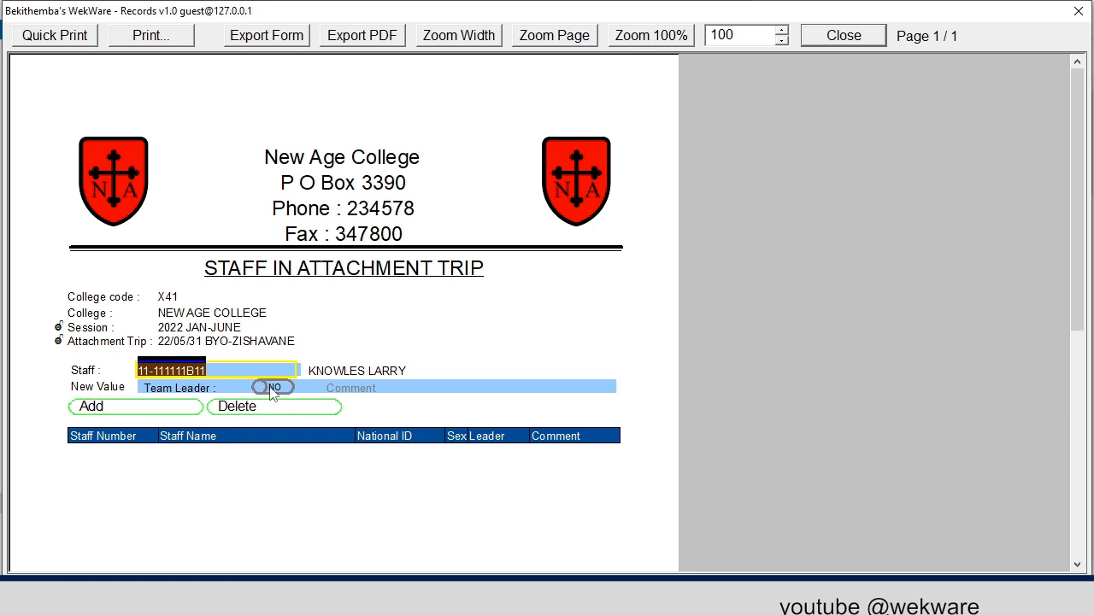
left_click(167, 413)
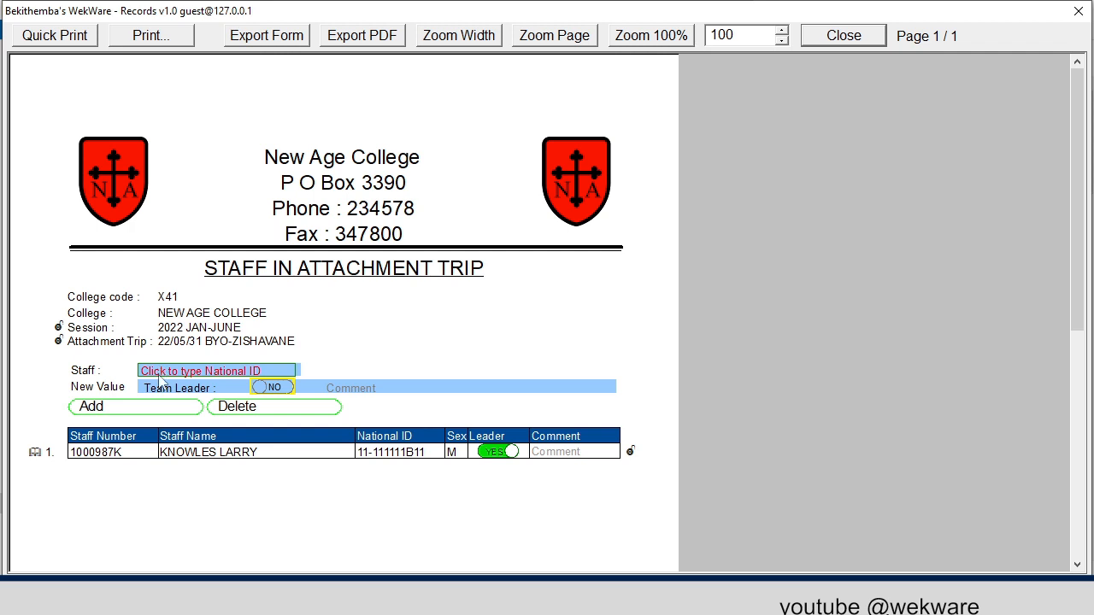
- Look up a second staff member by first name and add them to the trip without the team leader role
left_click(160, 372)
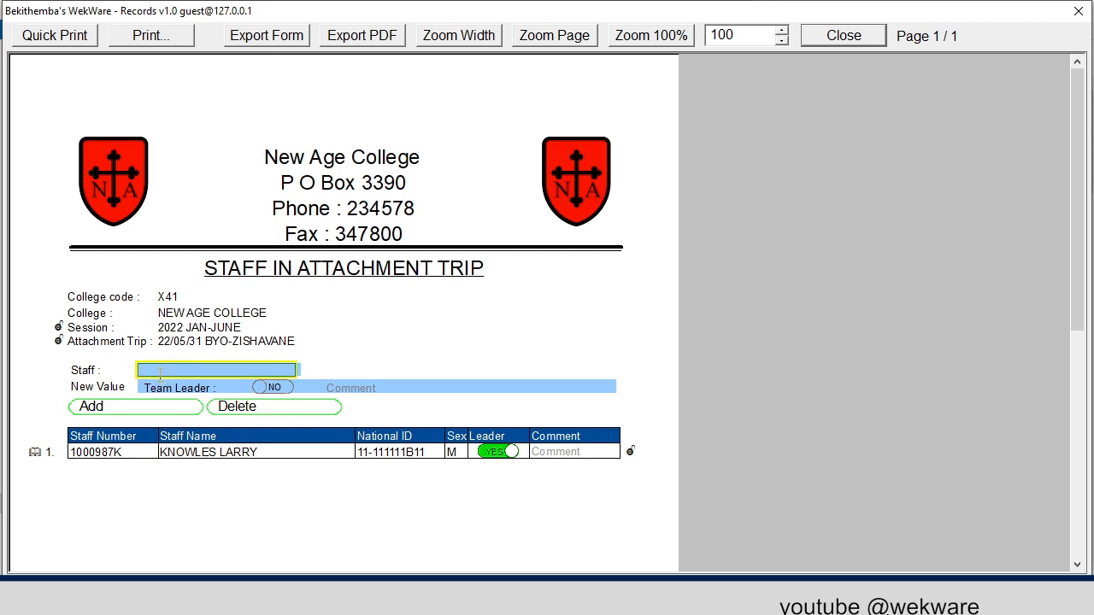
type("MIRANDA")
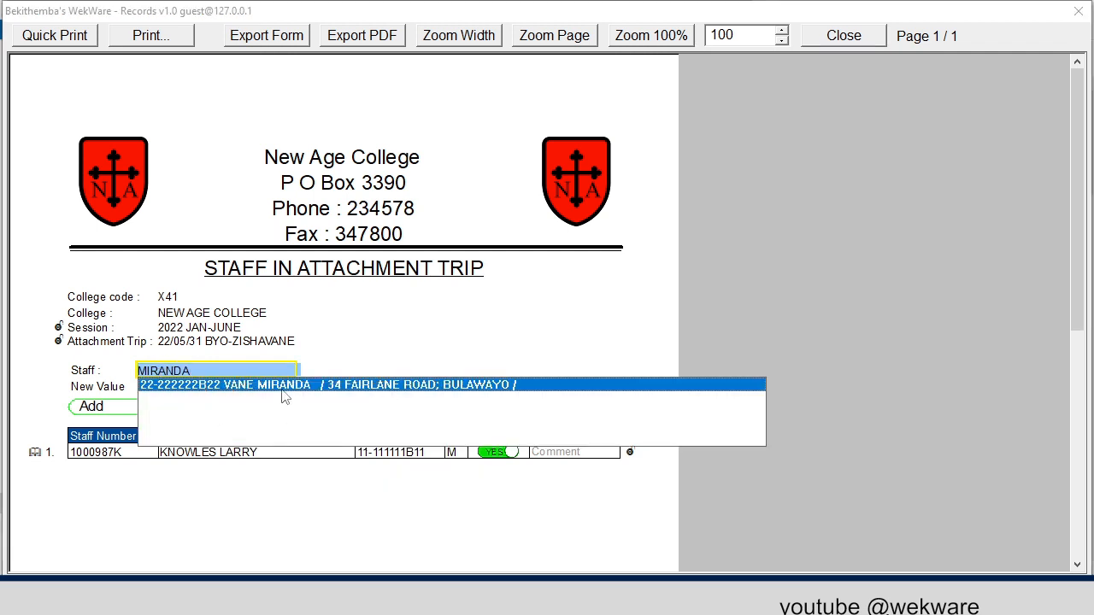
left_click(282, 386)
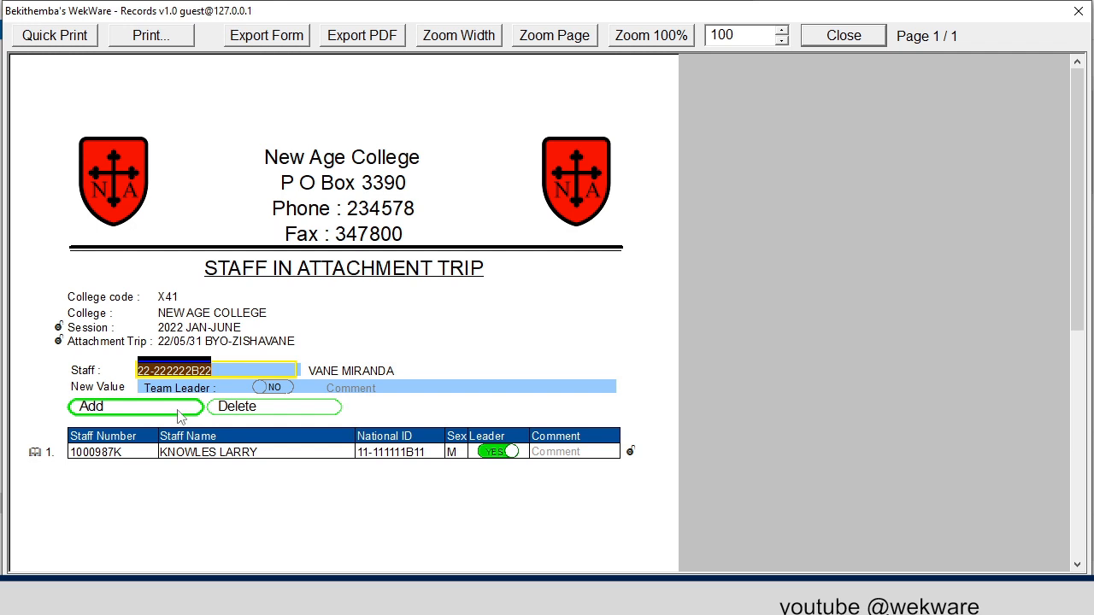
left_click(177, 411)
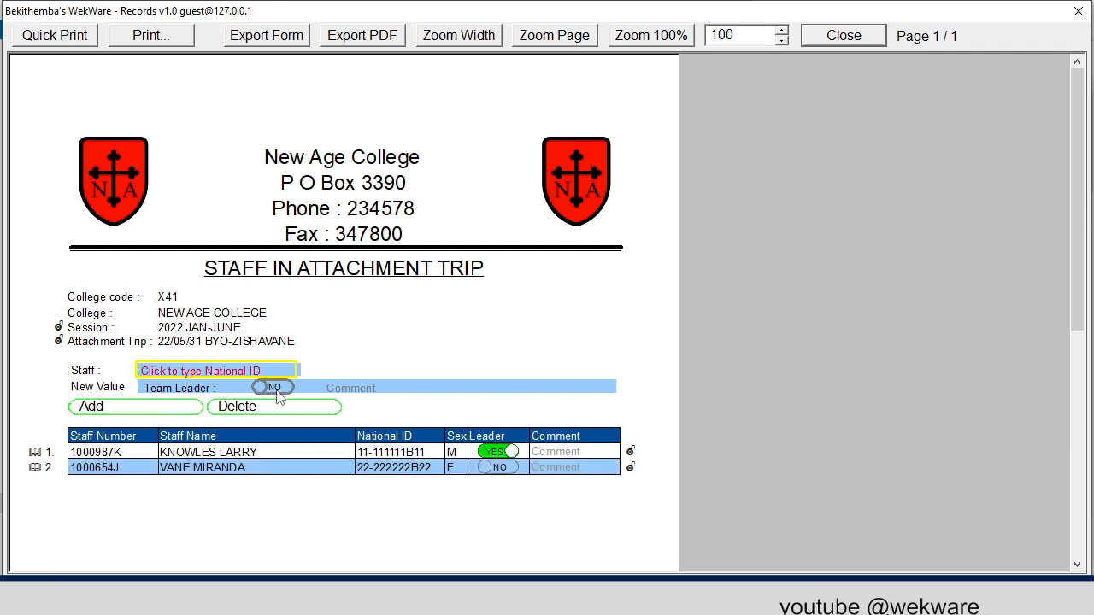
- Look up a third staff member by surname, add them as a non-leader, and return to the trip planner
left_click(176, 371)
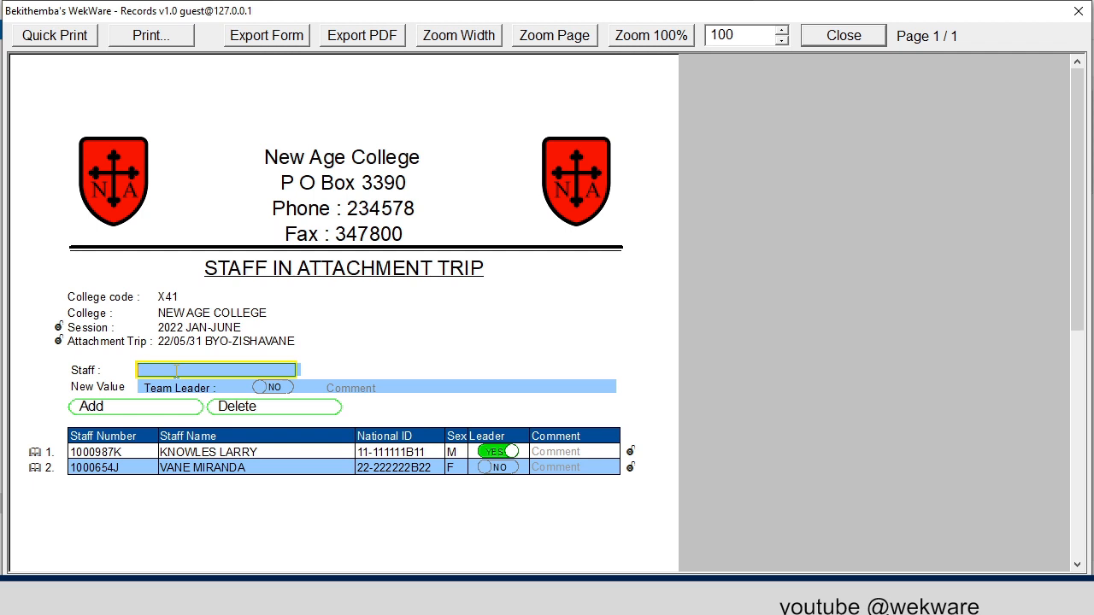
type("NDEBELE")
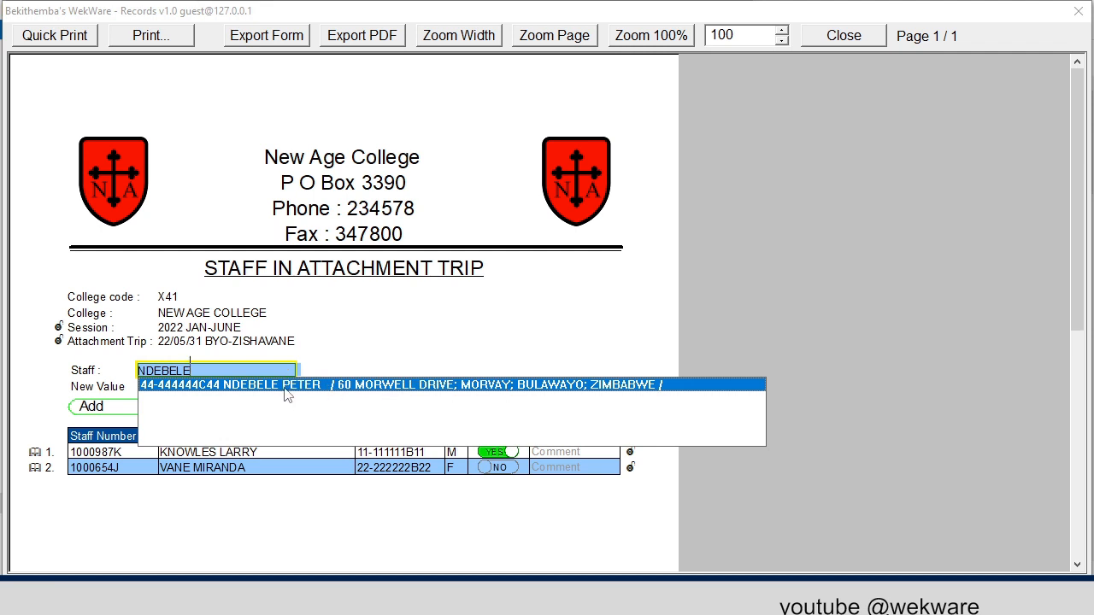
left_click(286, 386)
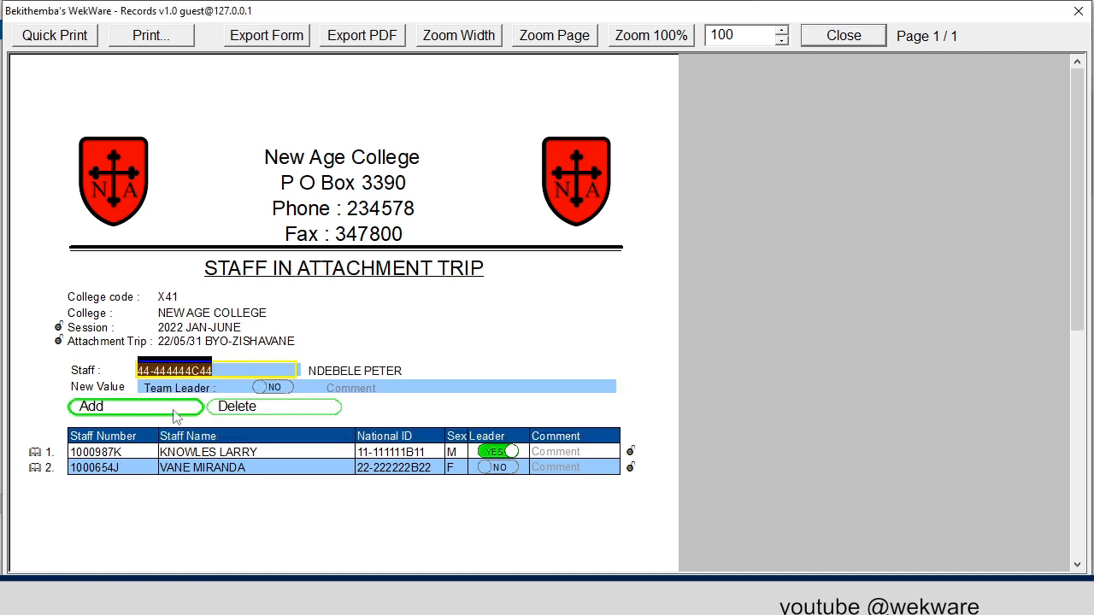
left_click(173, 415)
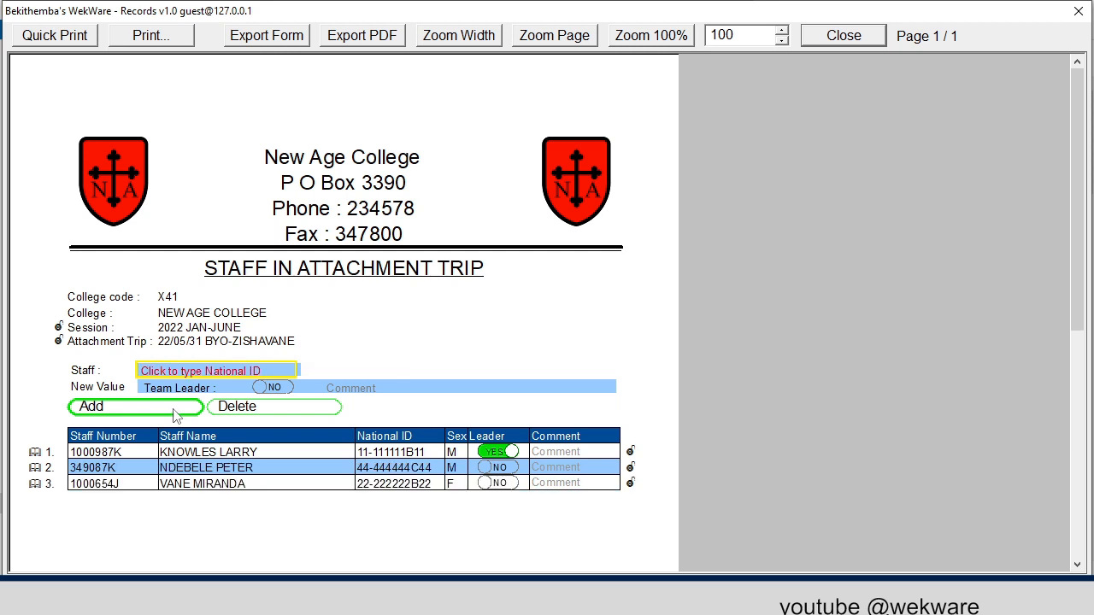
left_click(837, 33)
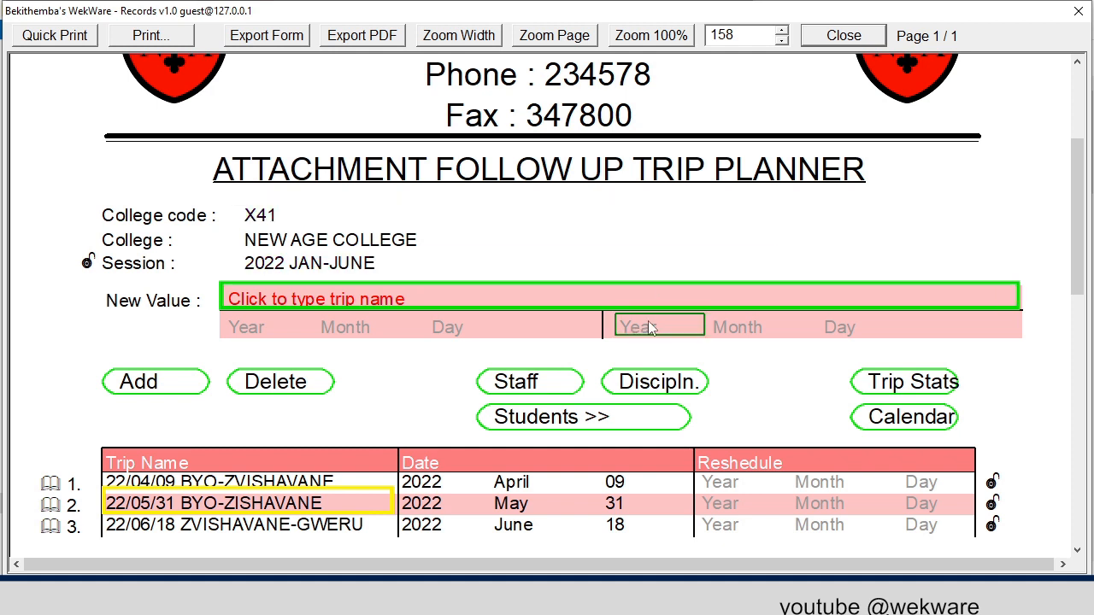
- Add MECHANICAL to the disciplines of the 22/05/31 BYO-ZISHAVANE trip and return to the trip planner
left_click(647, 385)
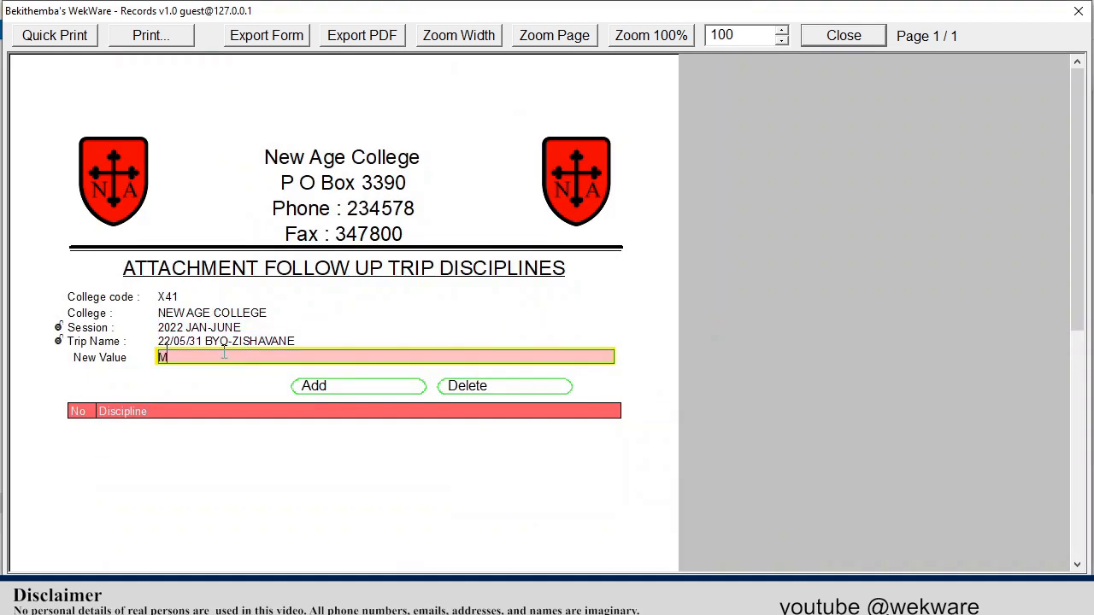
type("CHANICAL")
left_click(339, 388)
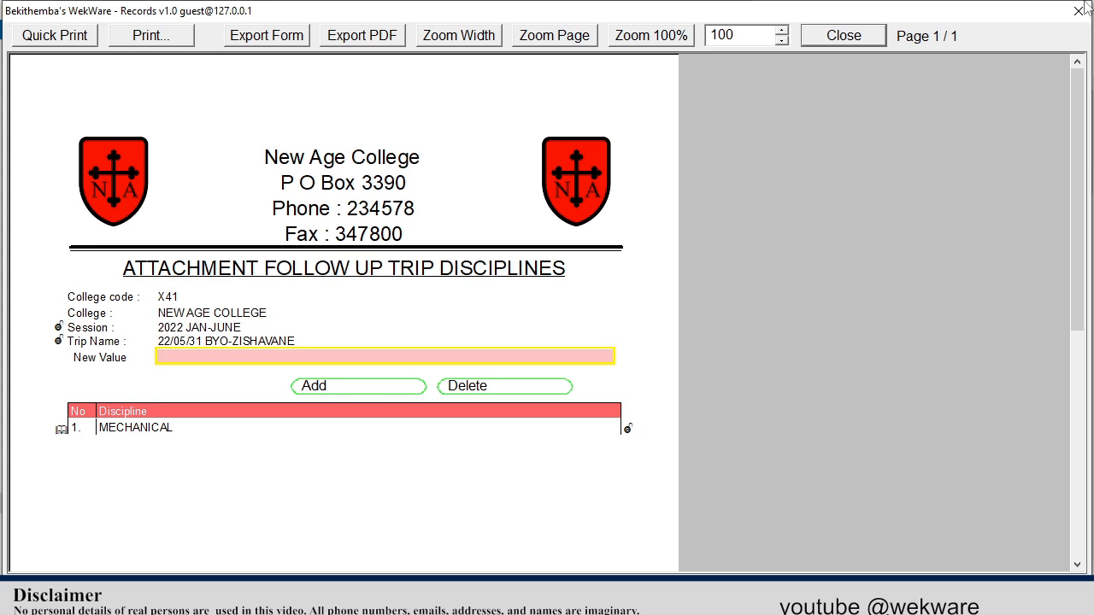
left_click(846, 35)
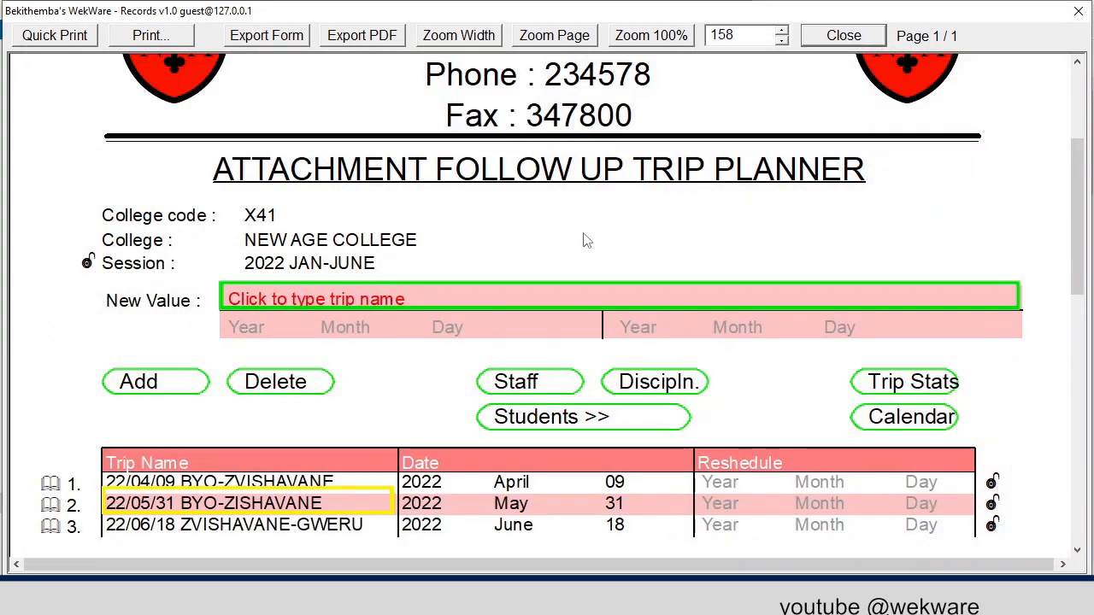
- Open the selection of students to follow up by class for the 22/05/31 BYO-ZISHAVANE trip
scroll(584, 240, "down", 3)
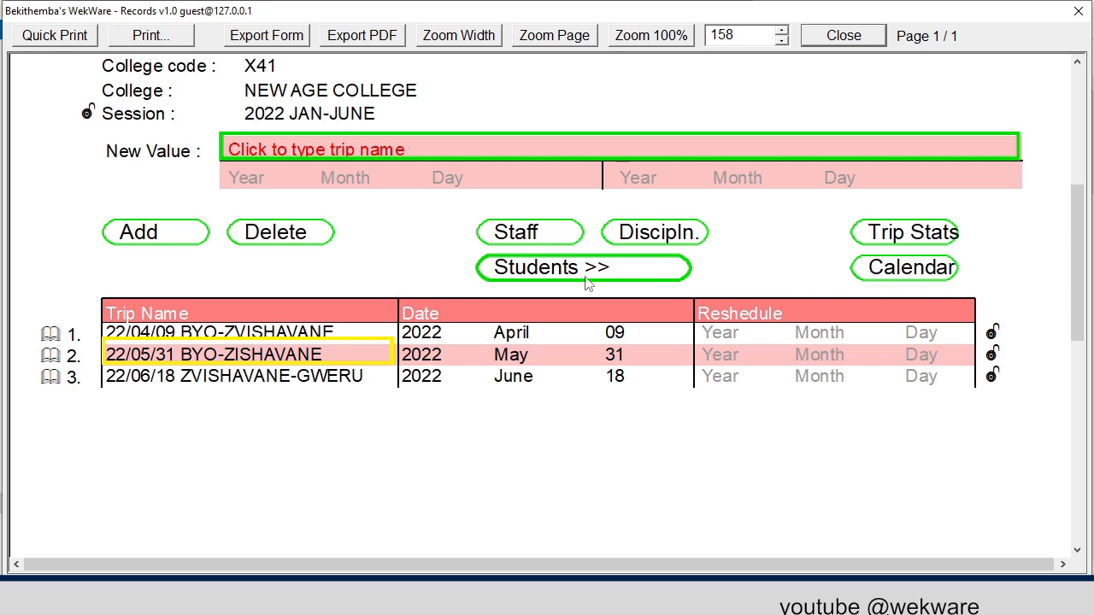
left_click(584, 275)
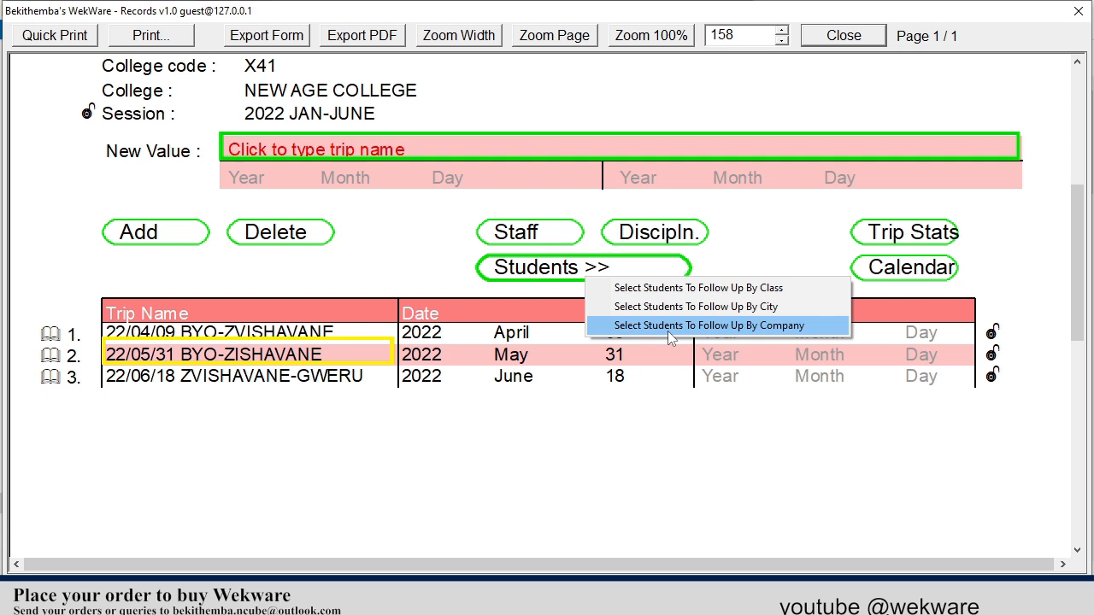
left_click(730, 289)
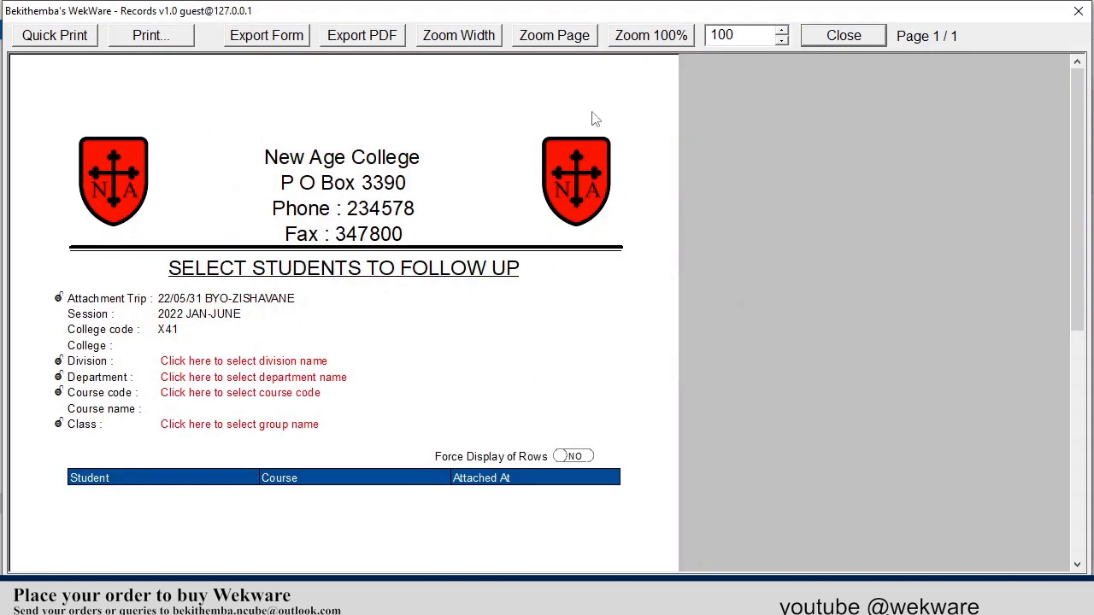
- Set the division to FACULTY OF ENGINEERING and the department to MECHANICAL ENGINEERING DEPARTMENT for the students to follow up
left_click(458, 40)
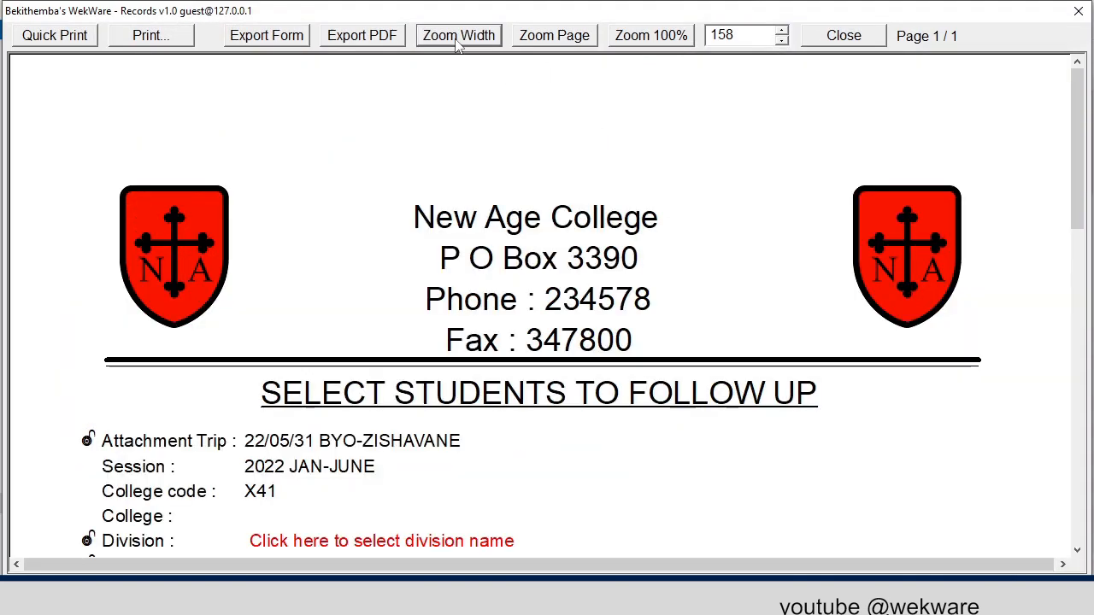
scroll(547, 190, "down", 4)
left_click(443, 248)
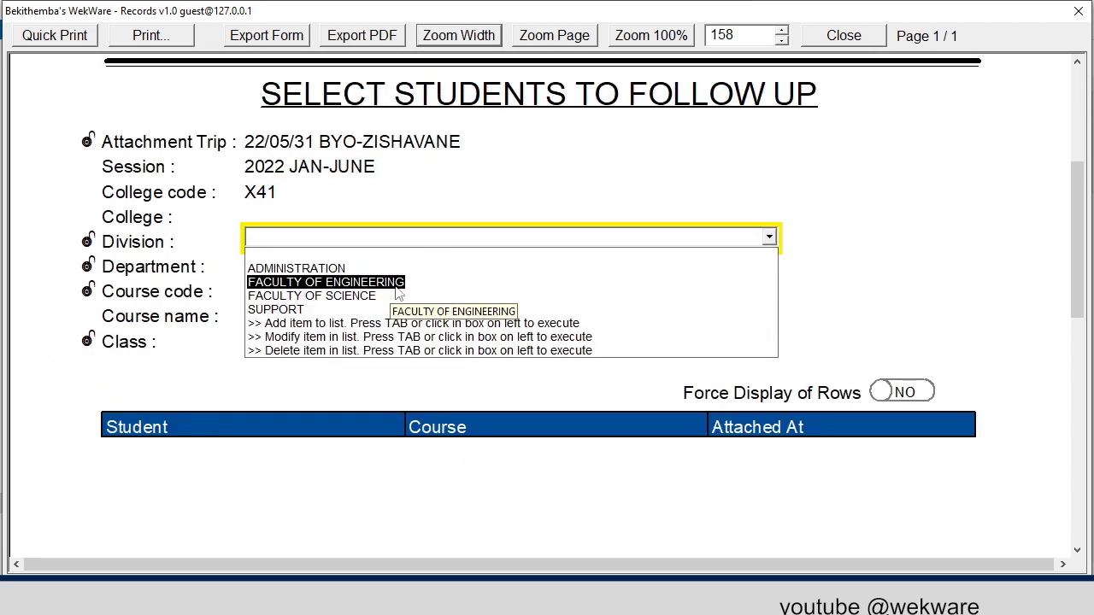
left_click(397, 283)
left_click(396, 268)
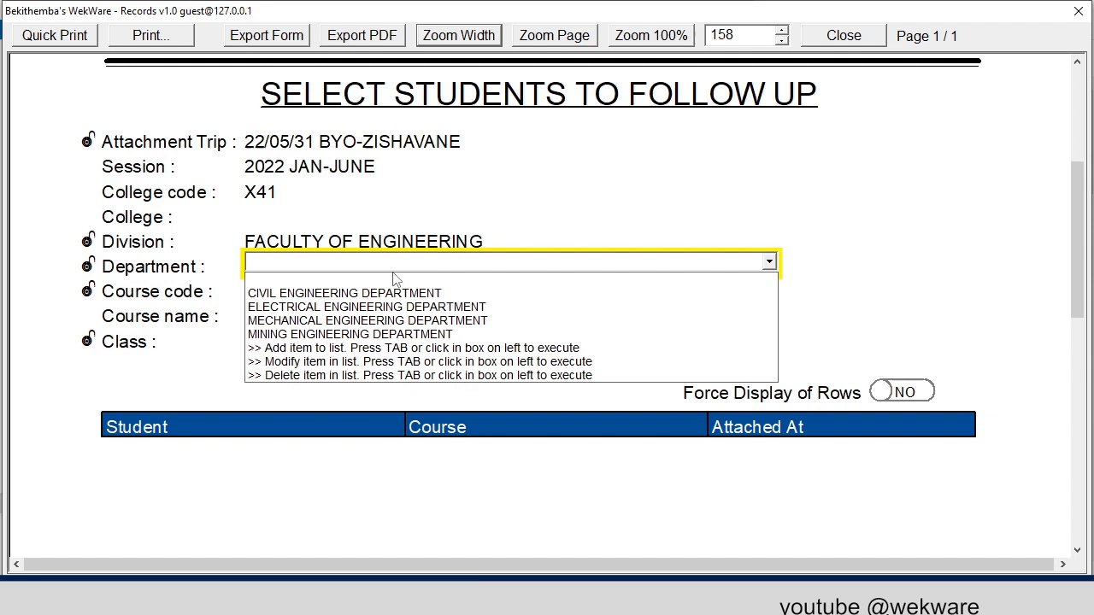
left_click(381, 322)
- Choose course 800/06/ME/0, BSC MECHANICAL ENGINEERING HONS, and the SECOND YEAR class to list its students
left_click(385, 295)
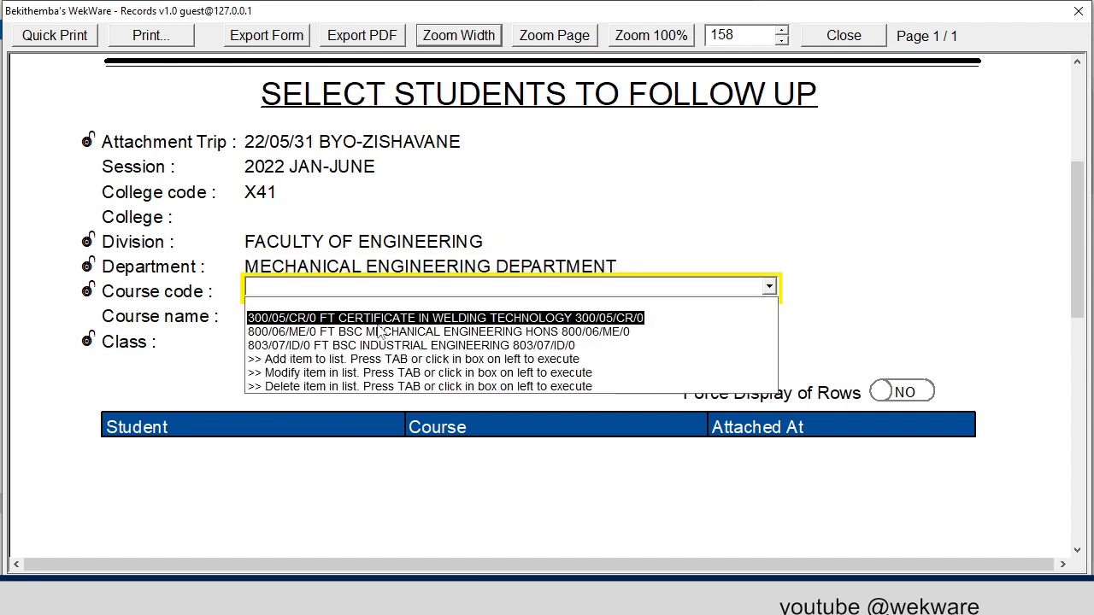
left_click(380, 332)
left_click(376, 342)
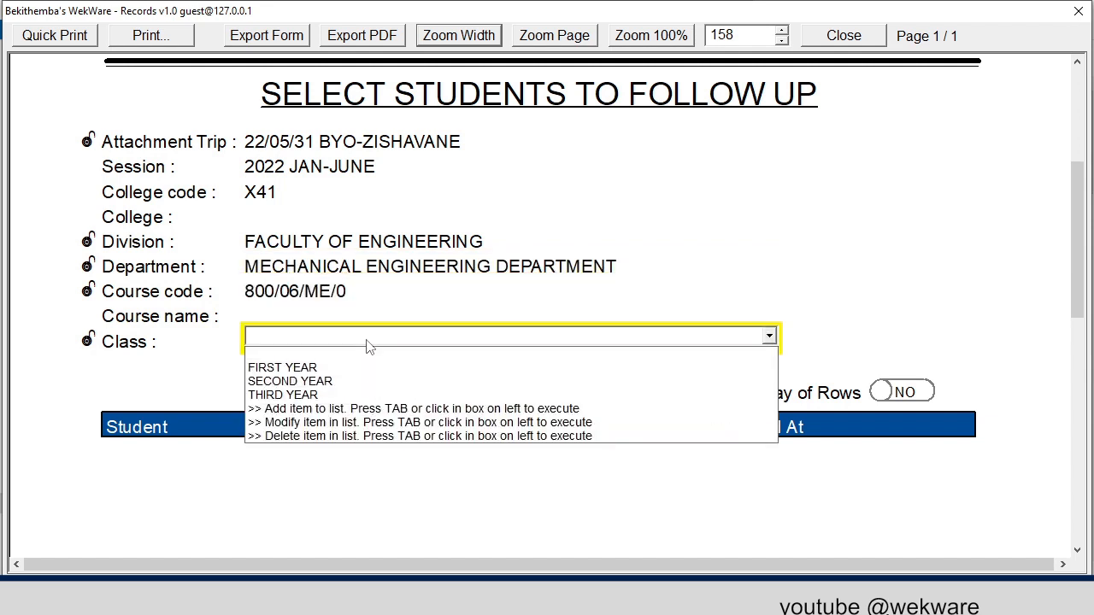
left_click(340, 383)
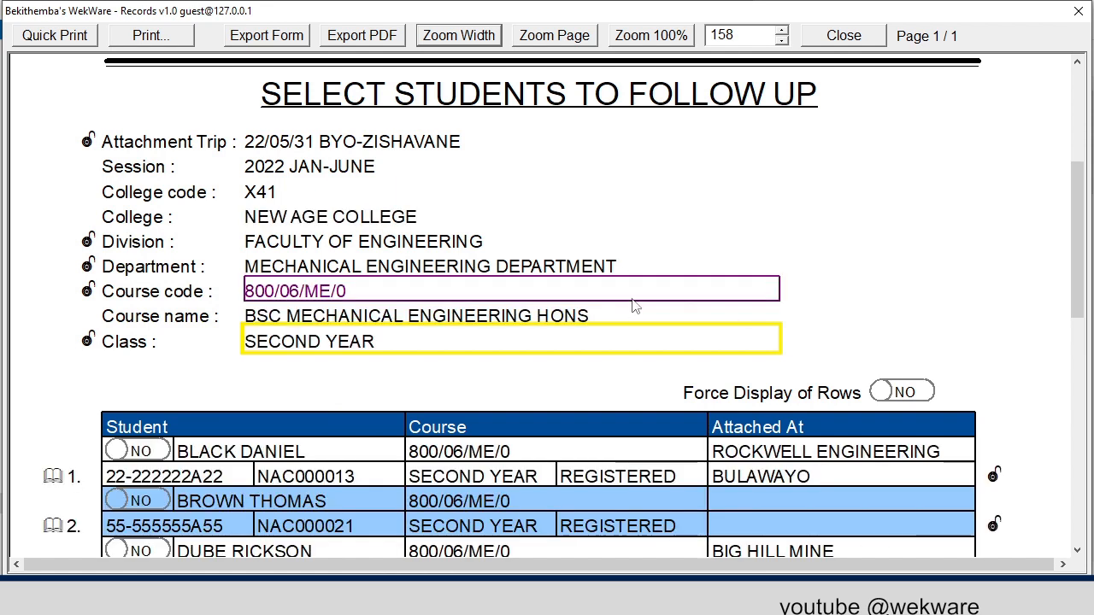
- Mark the four students attached at ROCKWELL ENGINEERING and BIG HILL MINE for follow up, and return to the trip planner
scroll(615, 325, "down", 3)
scroll(598, 307, "down", 1)
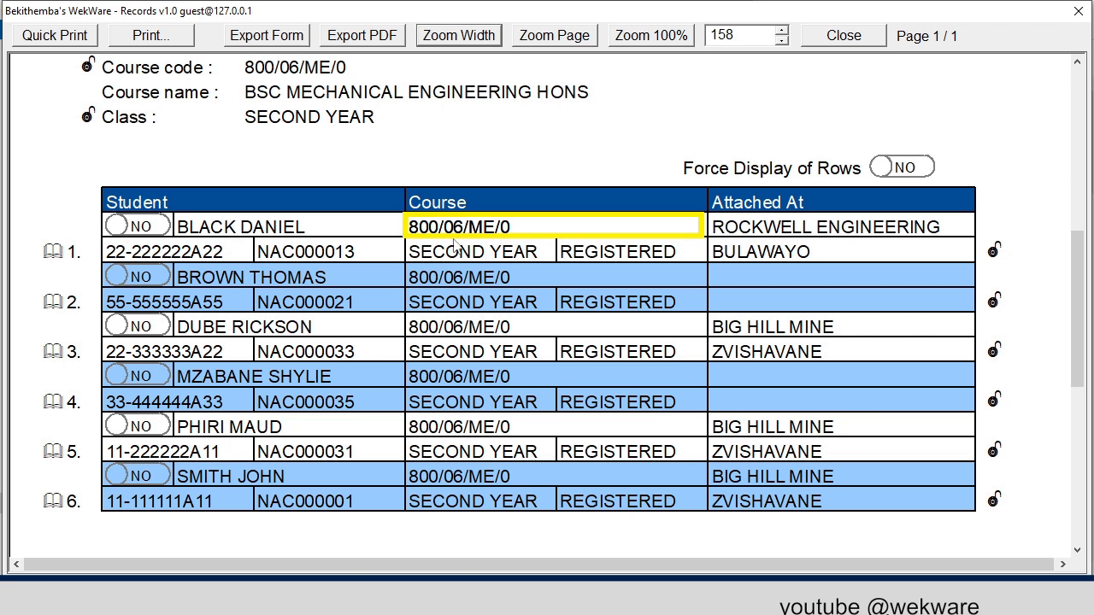
left_click(149, 225)
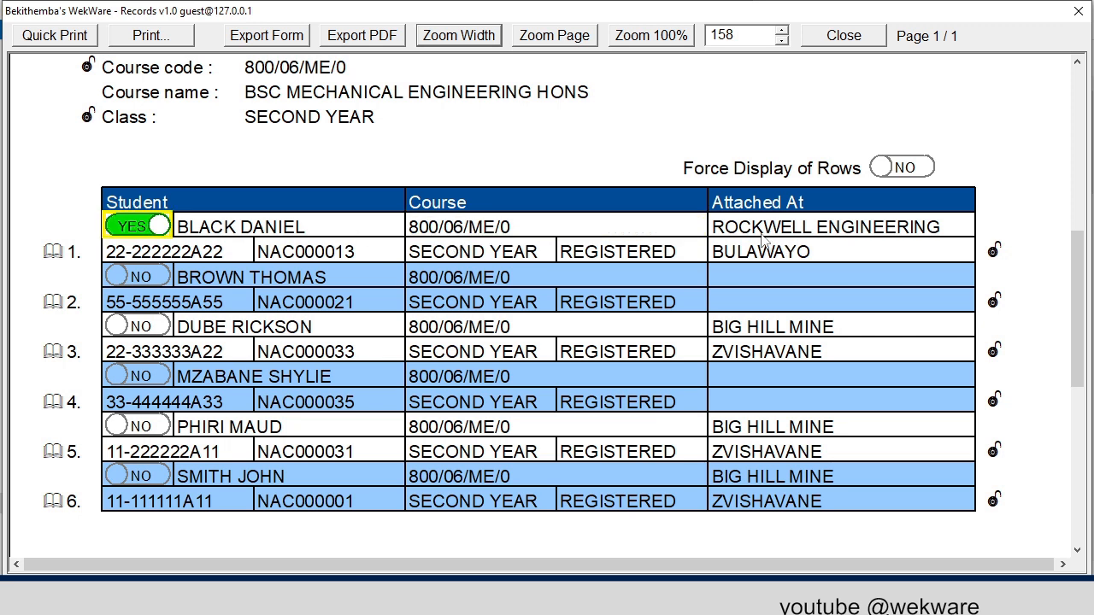
left_click(159, 326)
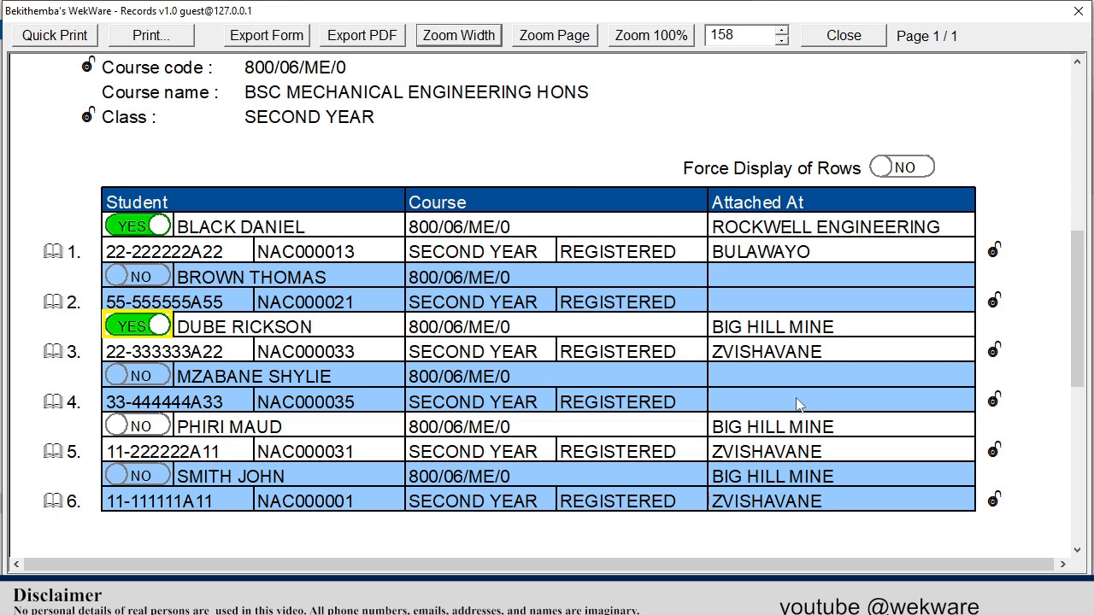
left_click(146, 432)
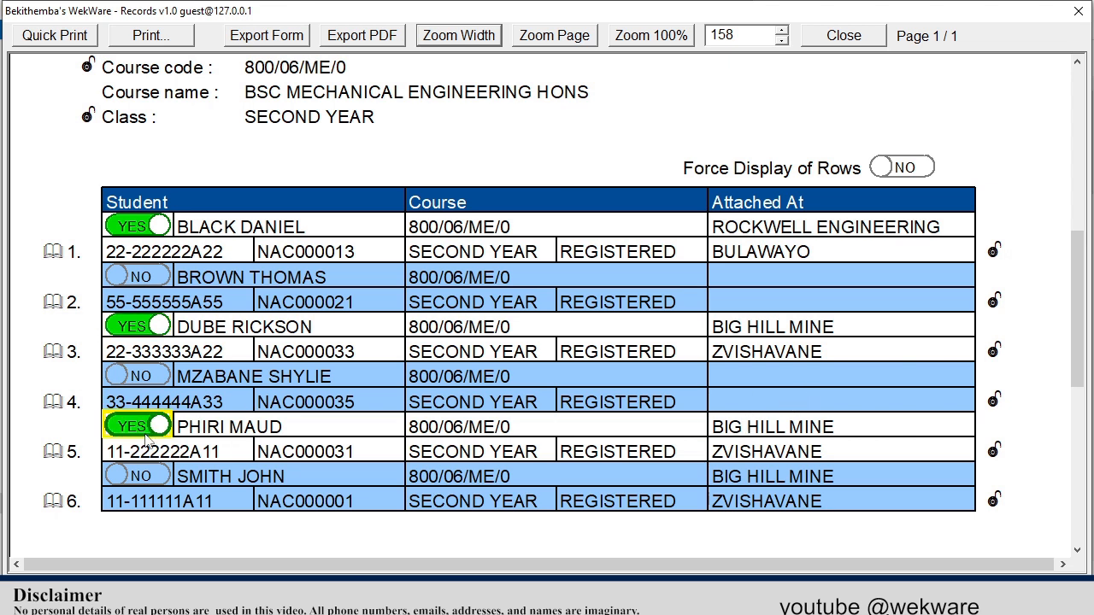
left_click(145, 478)
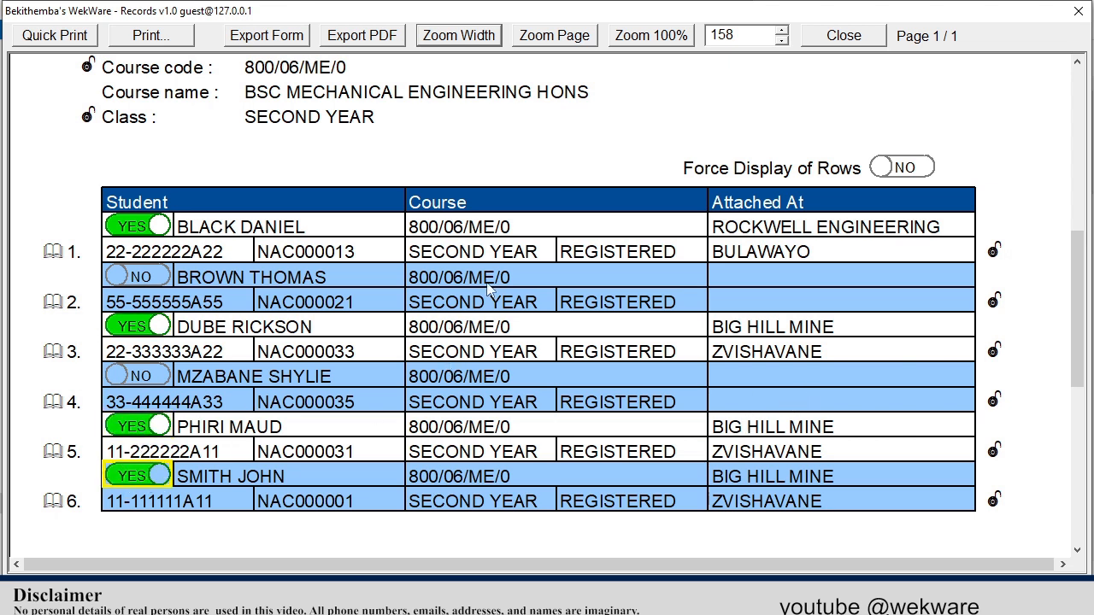
scroll(646, 254, "up", 3)
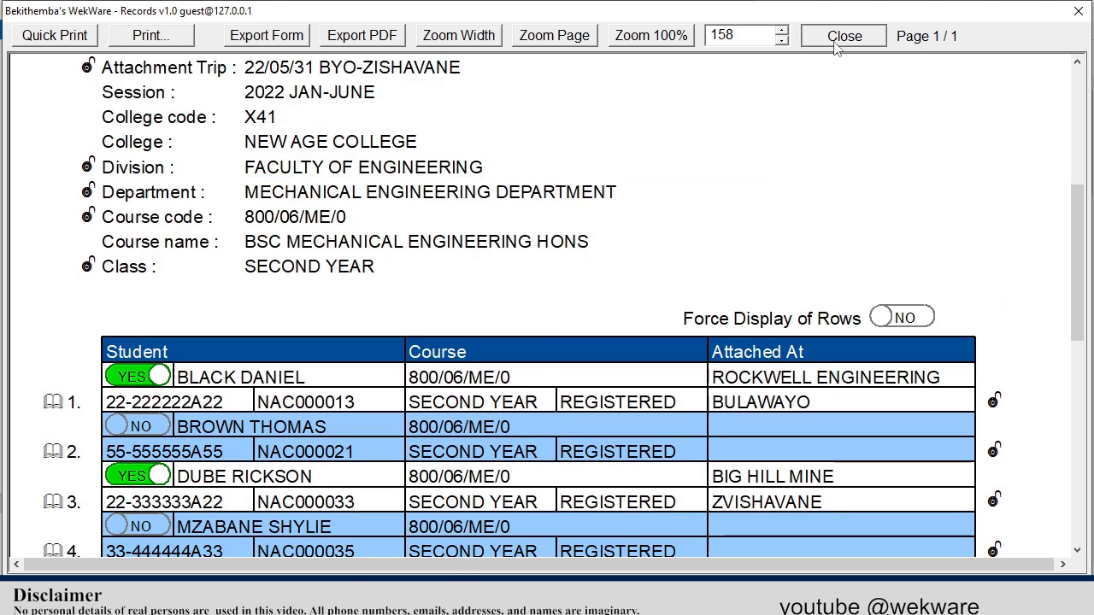
left_click(837, 43)
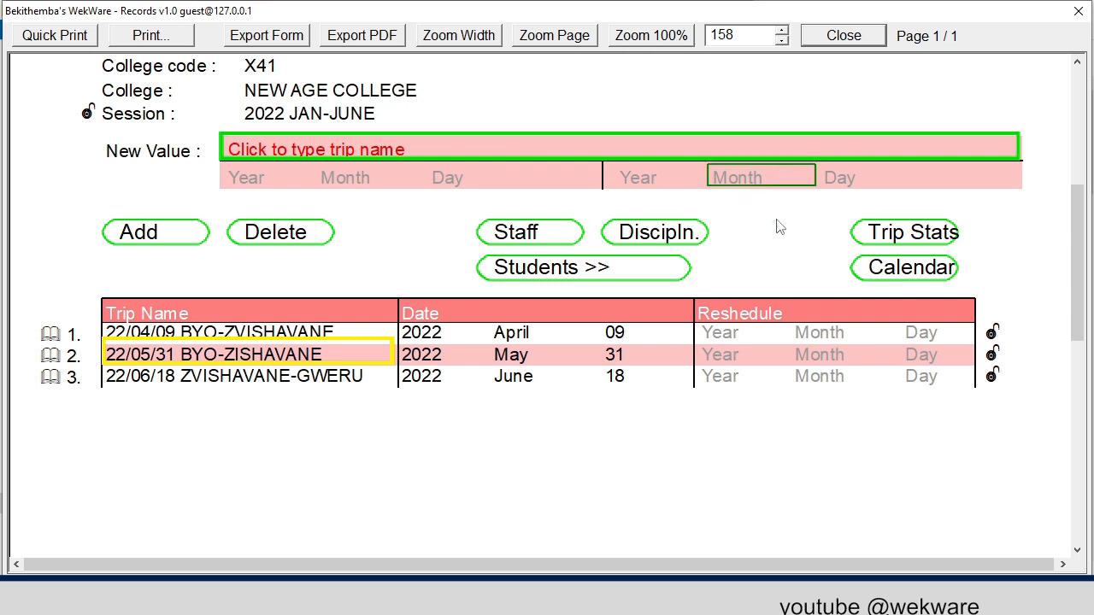
- Review the attachment follow up calendar for all planned trips of the session and return to the trip planner
left_click(883, 278)
scroll(704, 207, "down", 3)
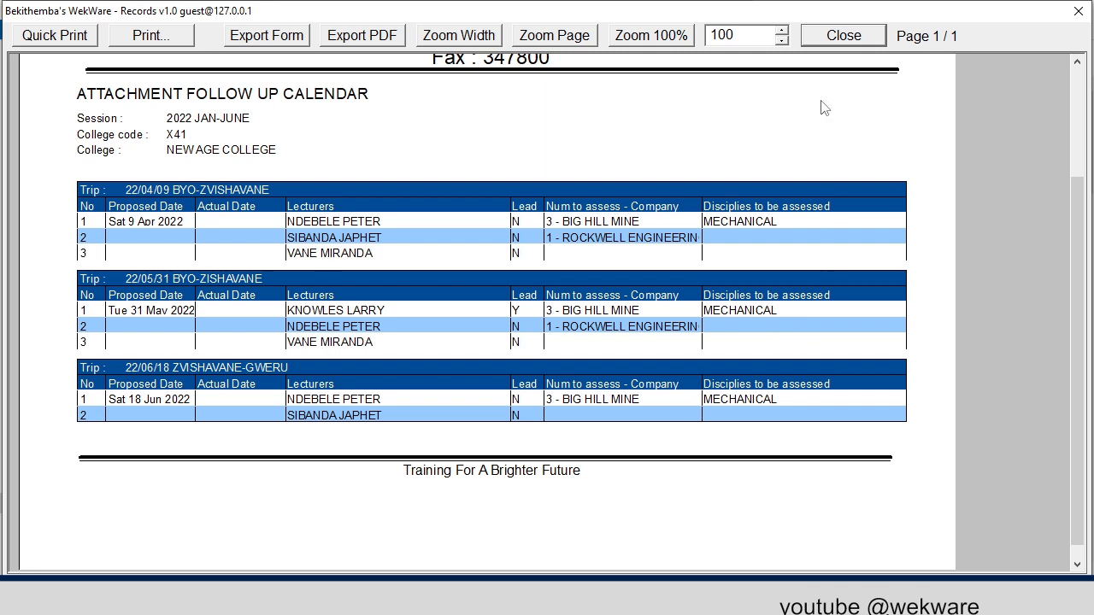
left_click(823, 38)
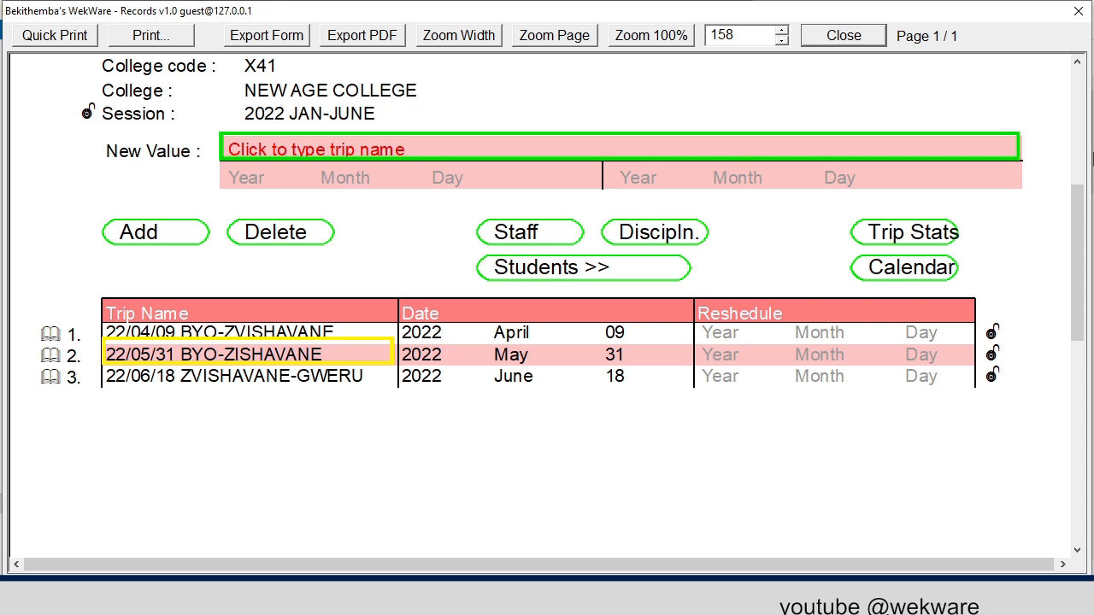
- Open the trip statistics per student for FACULTY OF ENGINEERING, MECHANICAL ENGINEERING DEPARTMENT, course 800/06/ME/0
left_click(899, 237)
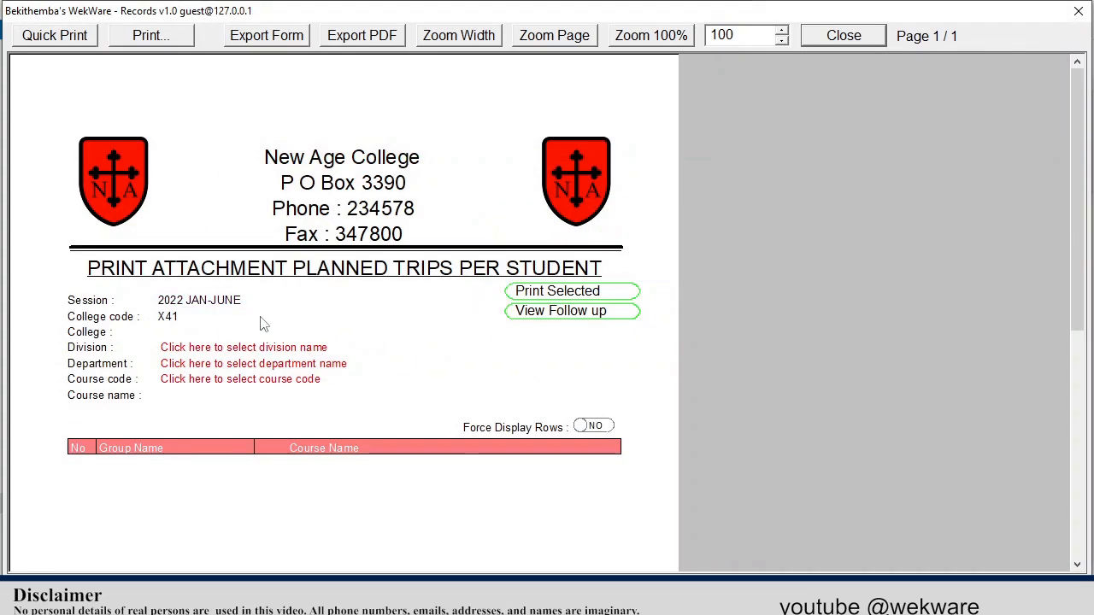
left_click(478, 41)
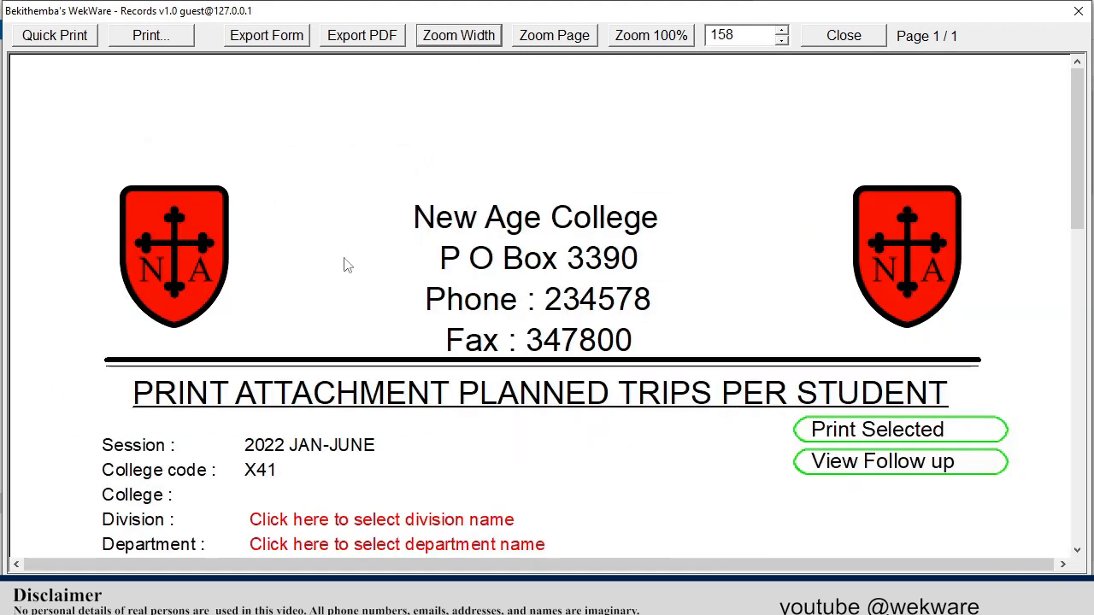
scroll(346, 265, "down", 3)
left_click(357, 296)
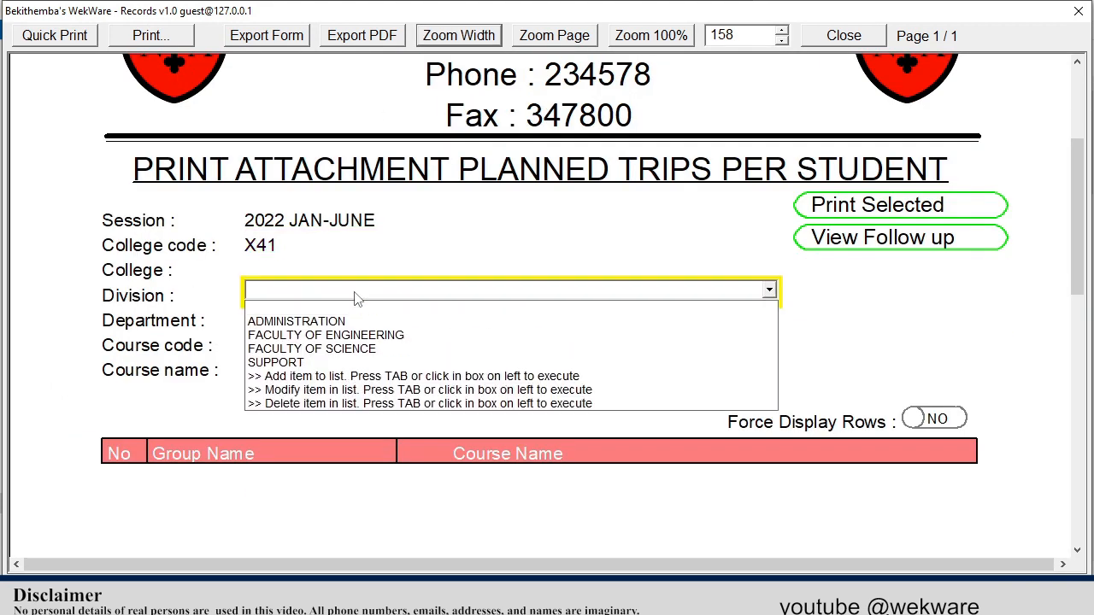
left_click(341, 341)
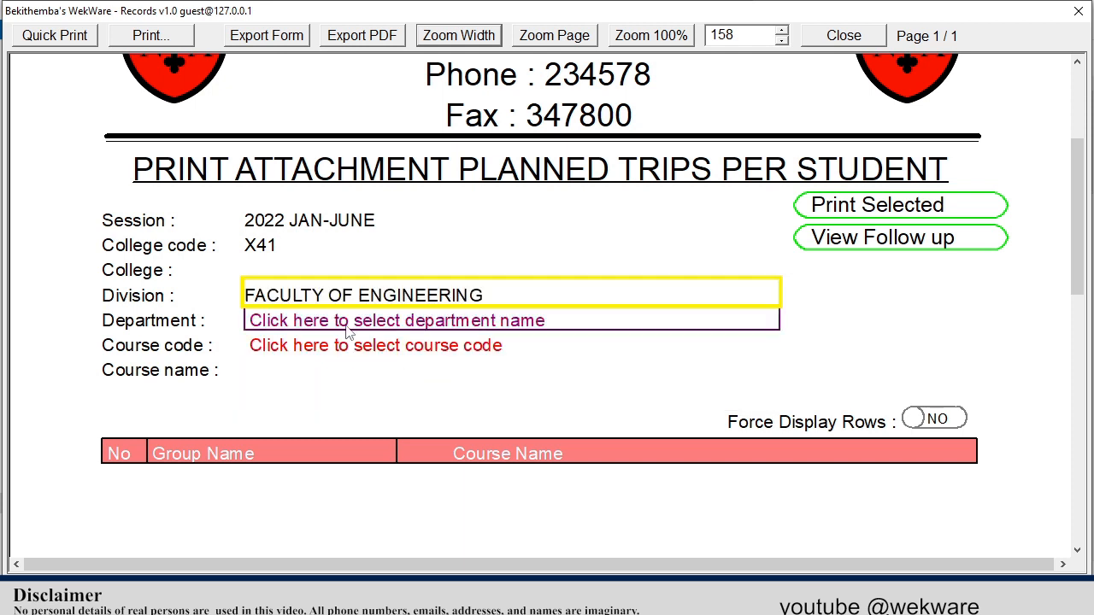
left_click(345, 374)
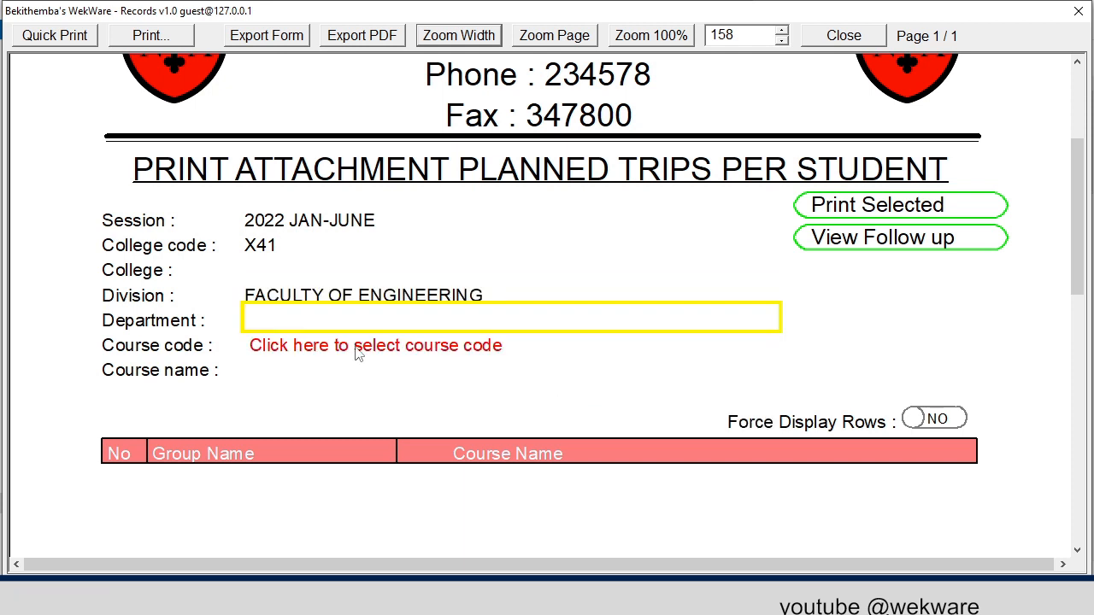
left_click(359, 346)
left_click(323, 388)
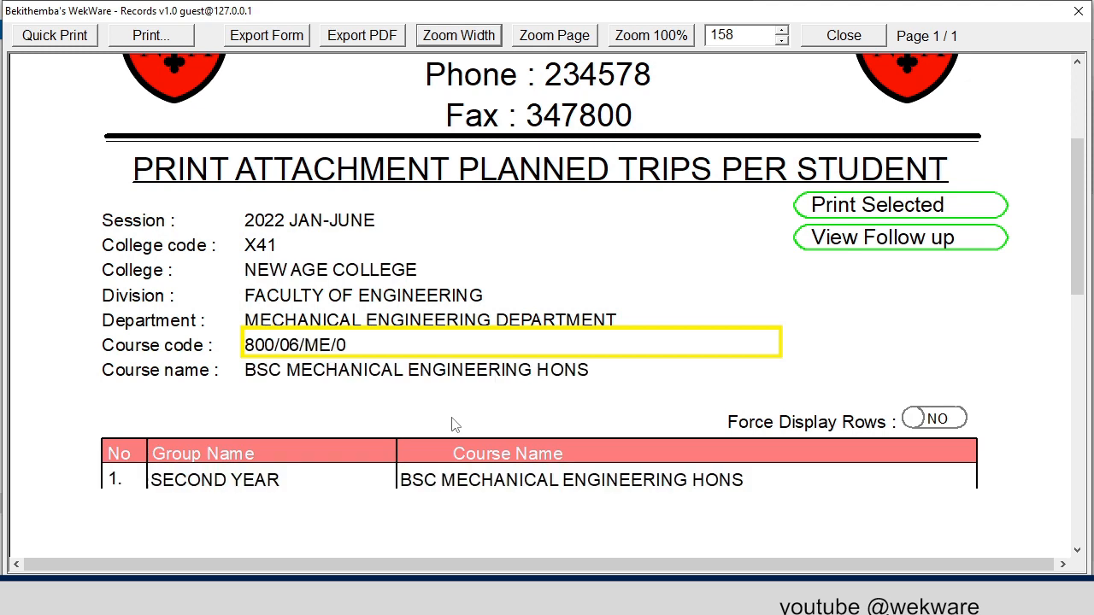
- View the number of planned follow up trips per student for the SECOND YEAR class, and close the report
left_click(880, 248)
left_click(457, 38)
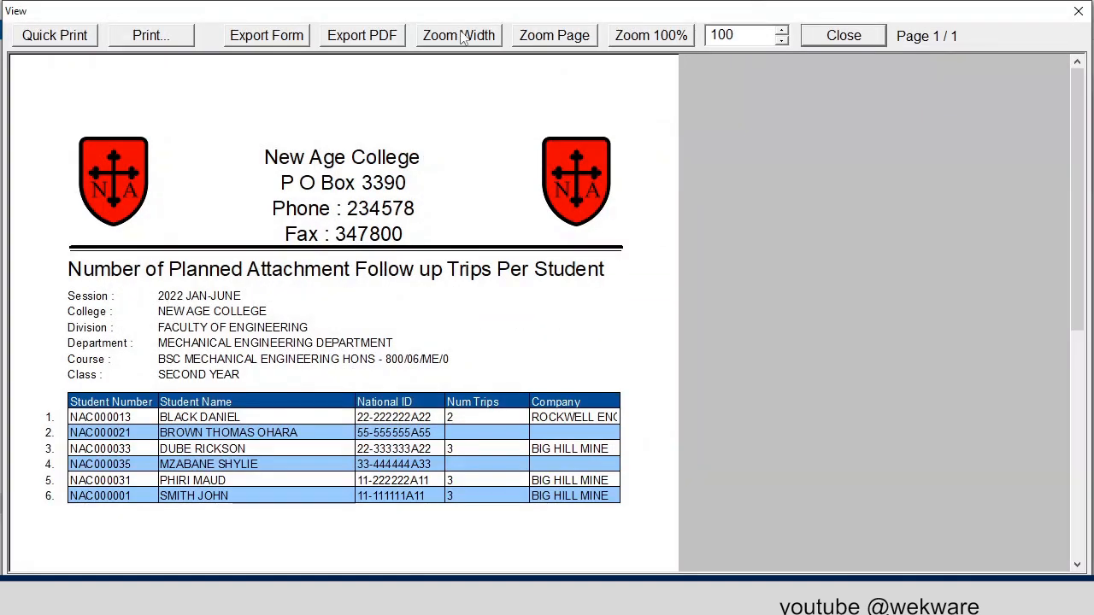
scroll(605, 189, "down", 5)
scroll(604, 190, "up", 2)
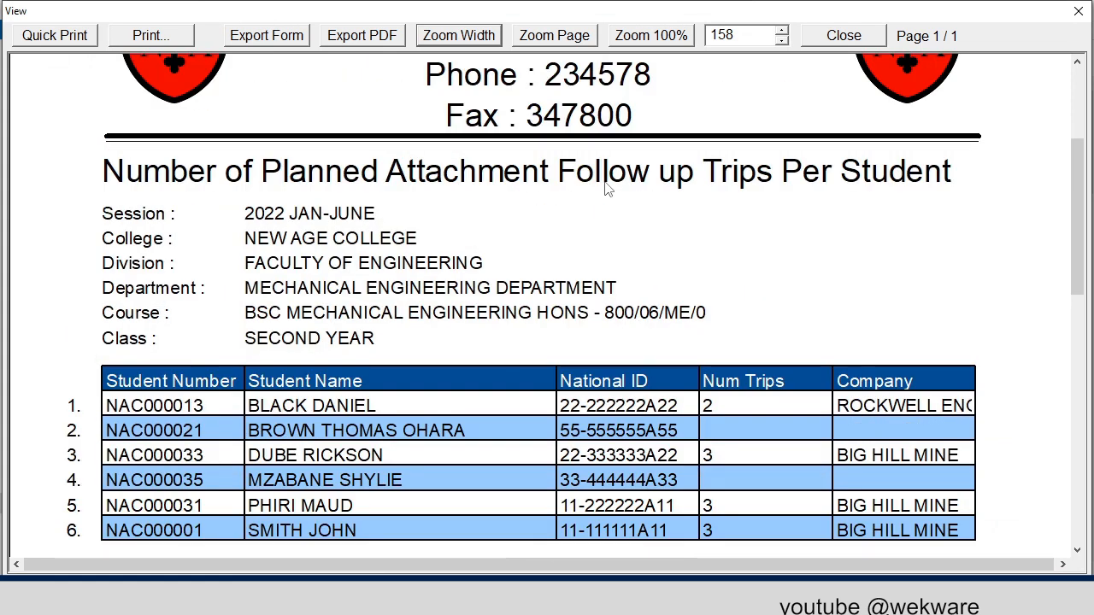
scroll(605, 189, "down", 3)
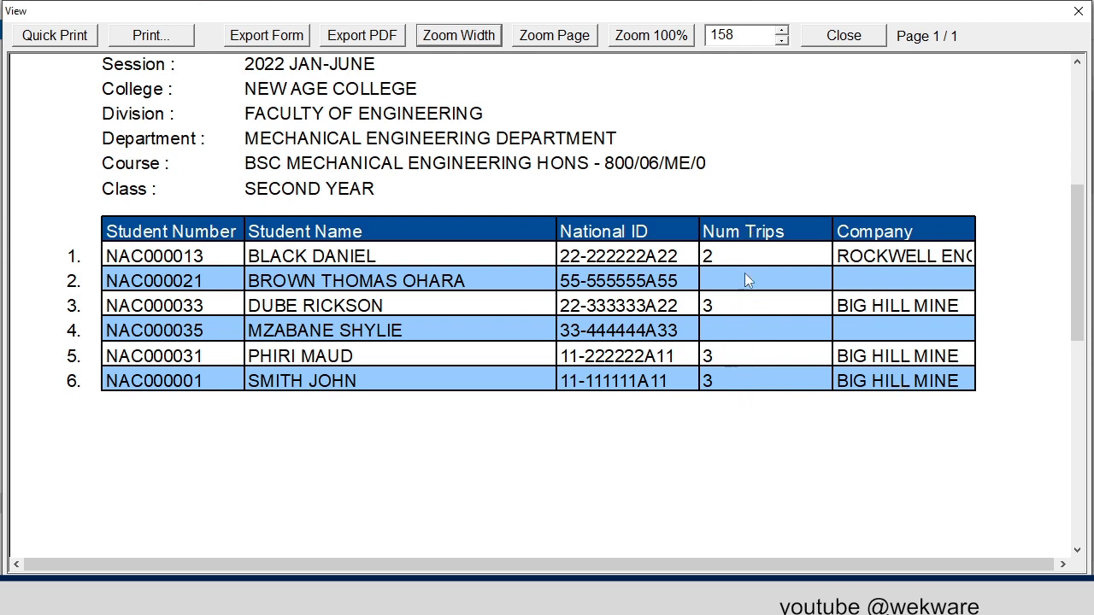
left_click(831, 43)
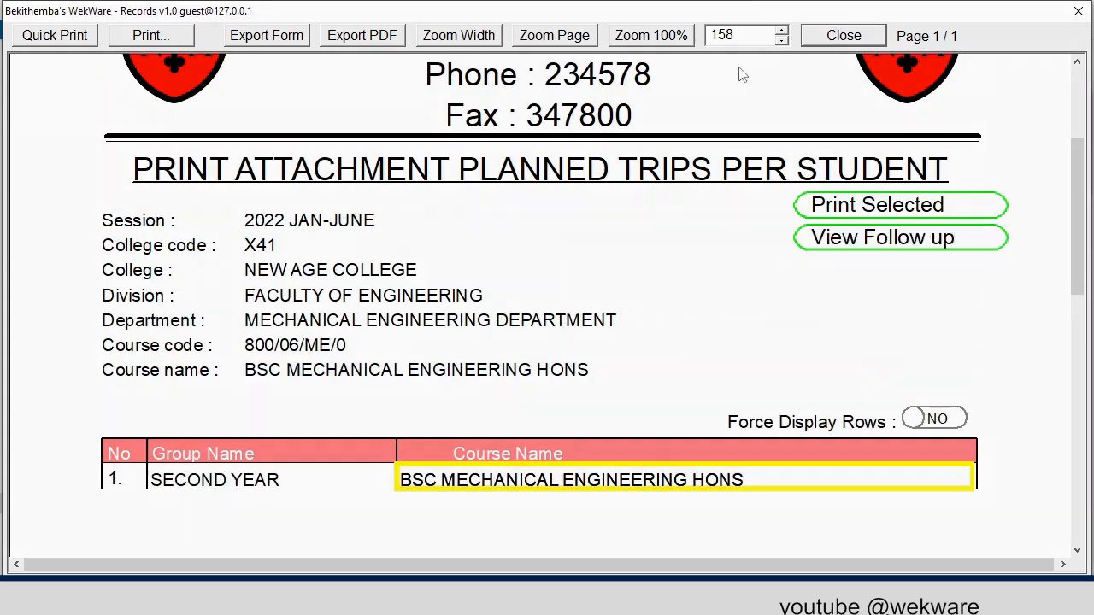